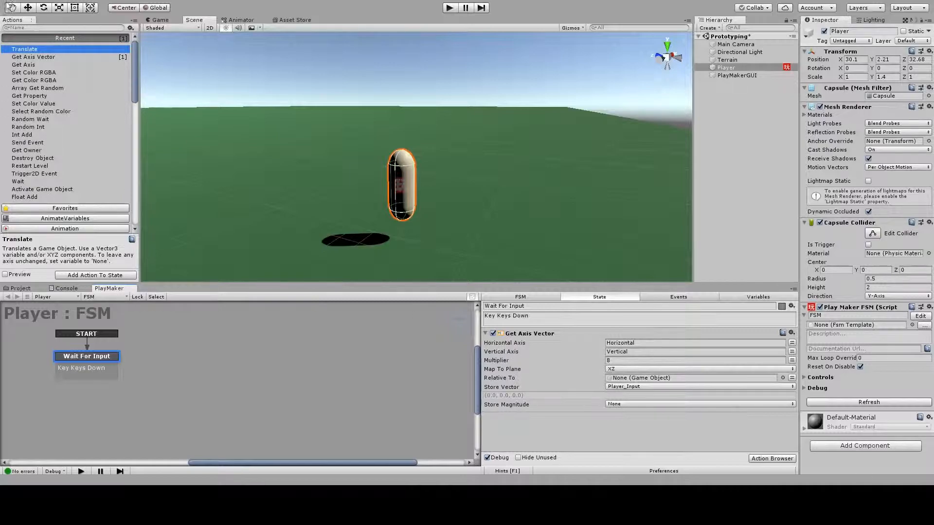
Find the Translate action and add it to the Wait For Input state, after Get Axis Vector
click(27, 28)
text(tra)
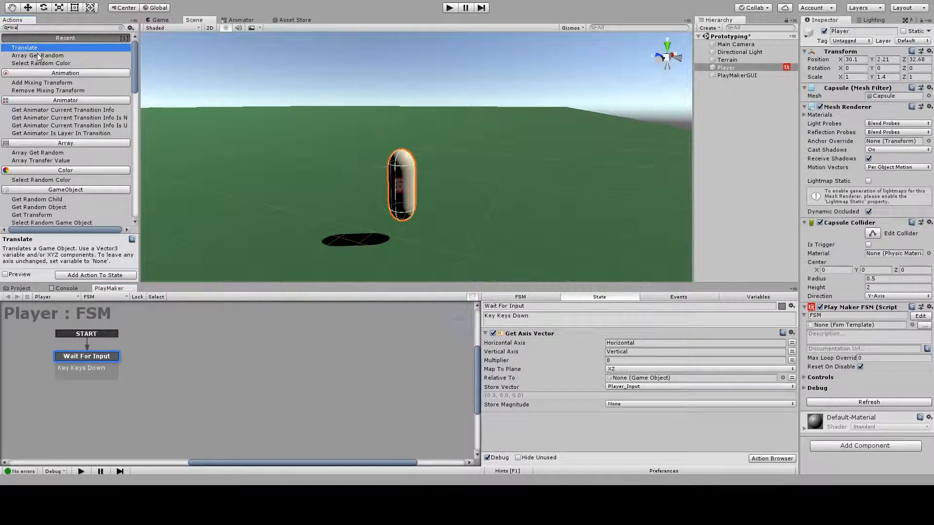
drag(26, 47, 612, 421)
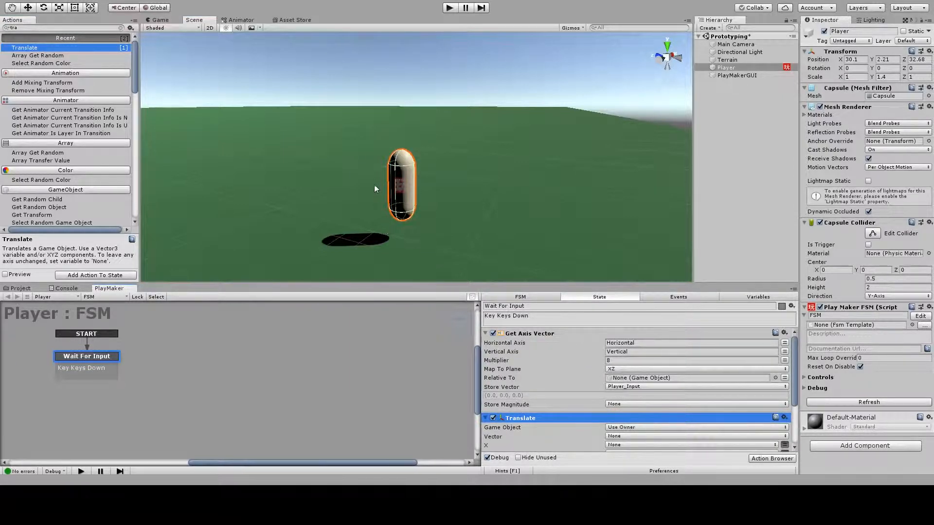
scroll(590, 410, down, 3)
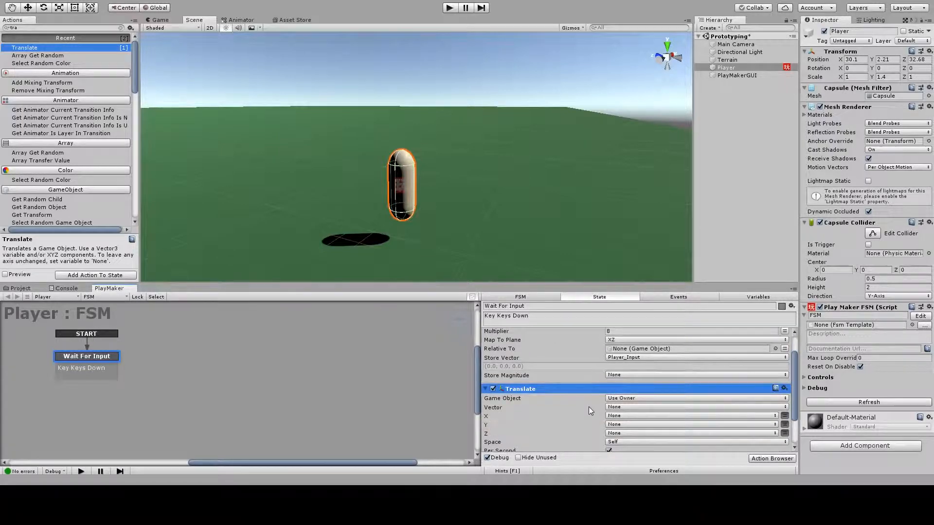
scroll(551, 429, down, 3)
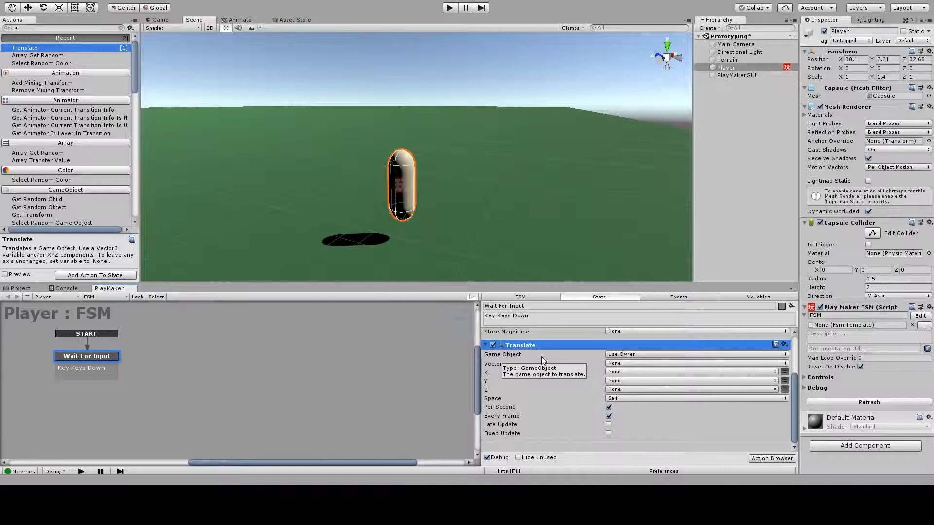
Try the Terrain as the specified game object of the Translate action and return the setting to Use Owner
click(743, 67)
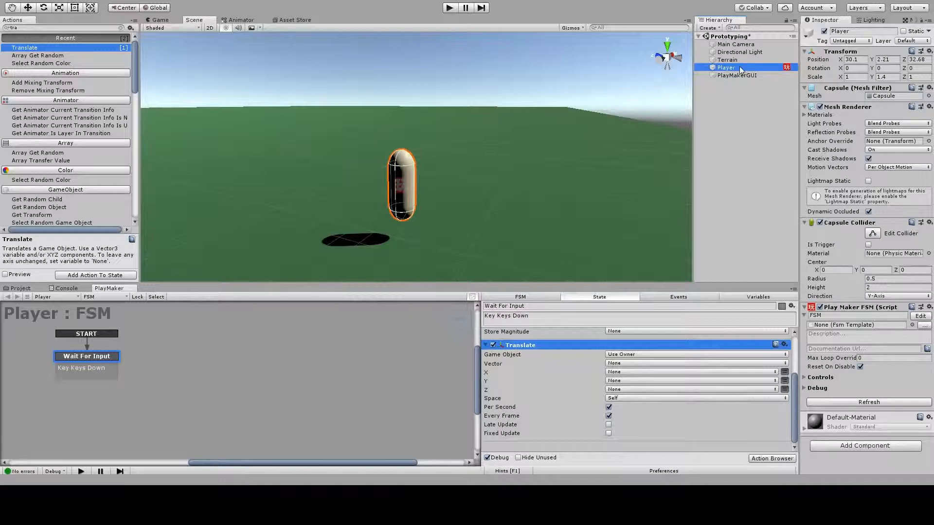
click(733, 60)
click(731, 68)
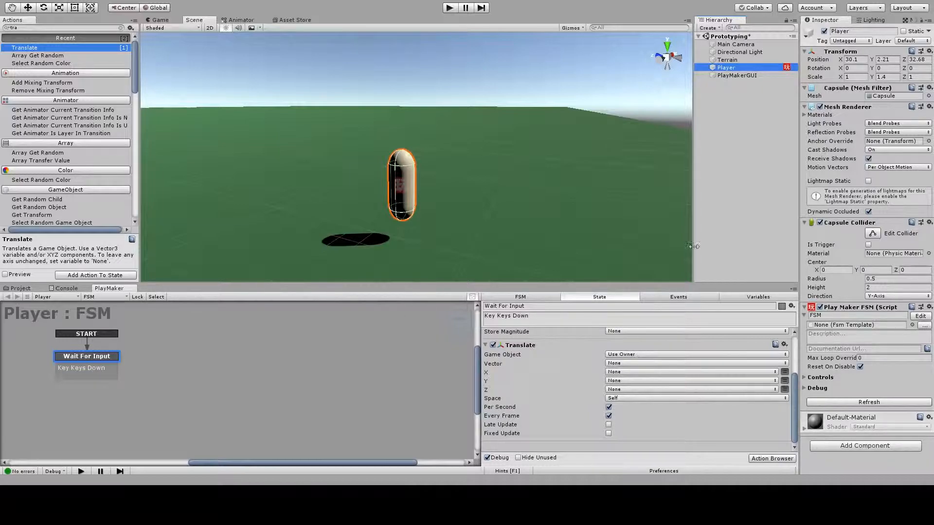
click(622, 354)
click(638, 376)
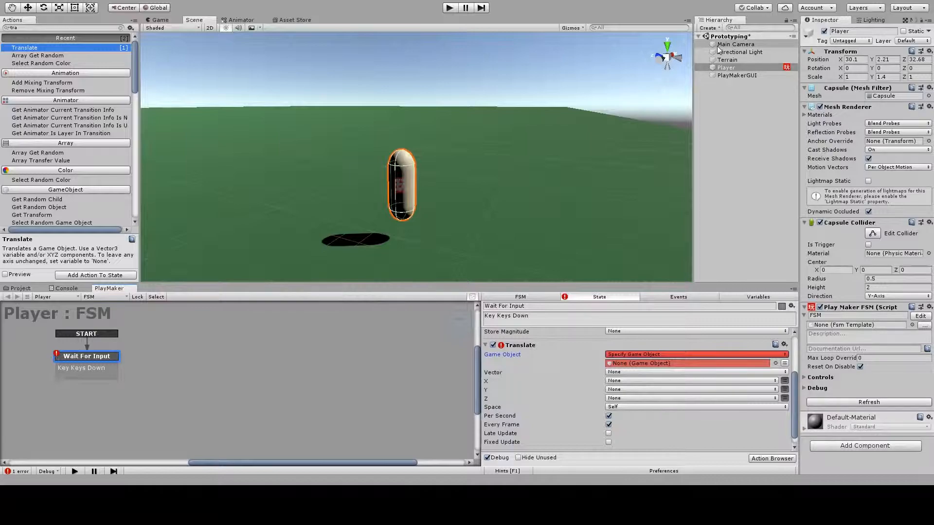
drag(727, 60, 647, 364)
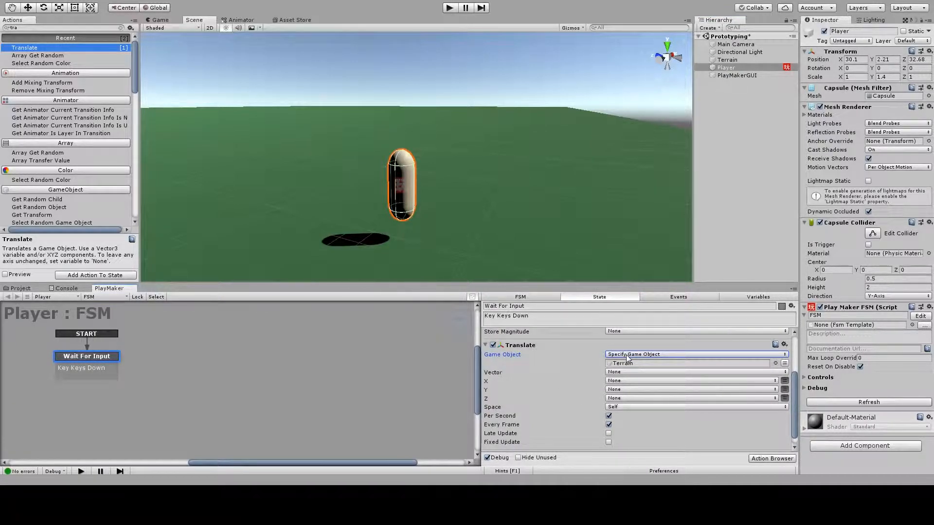
click(628, 356)
click(637, 365)
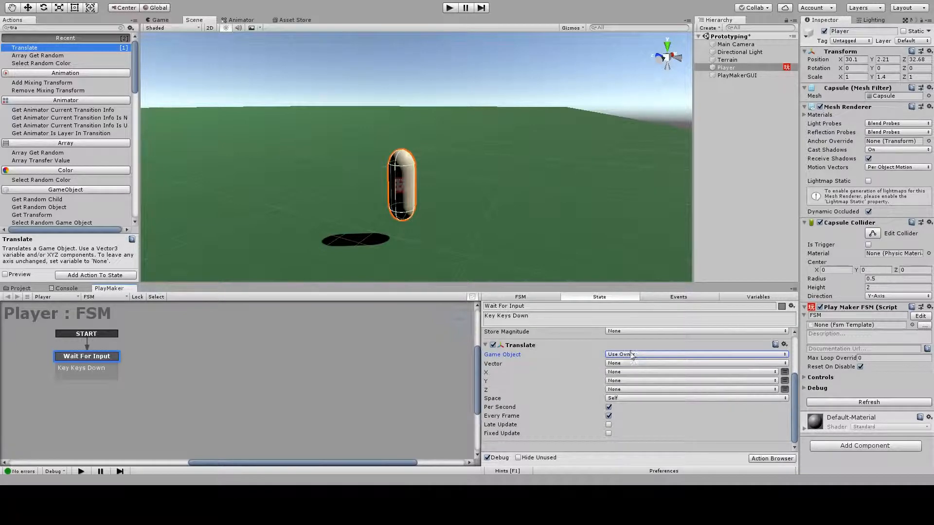
Set the Translate action's vector to the Player_Input variable
click(640, 363)
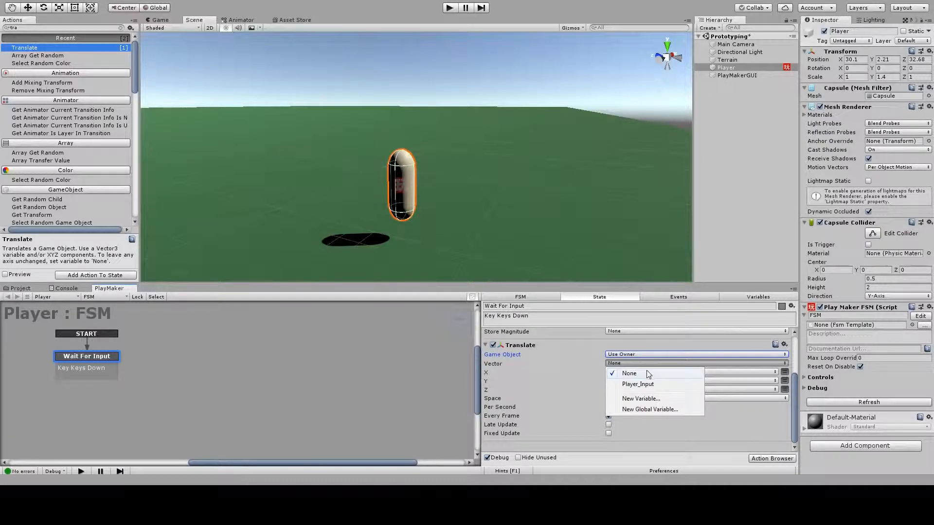
click(644, 386)
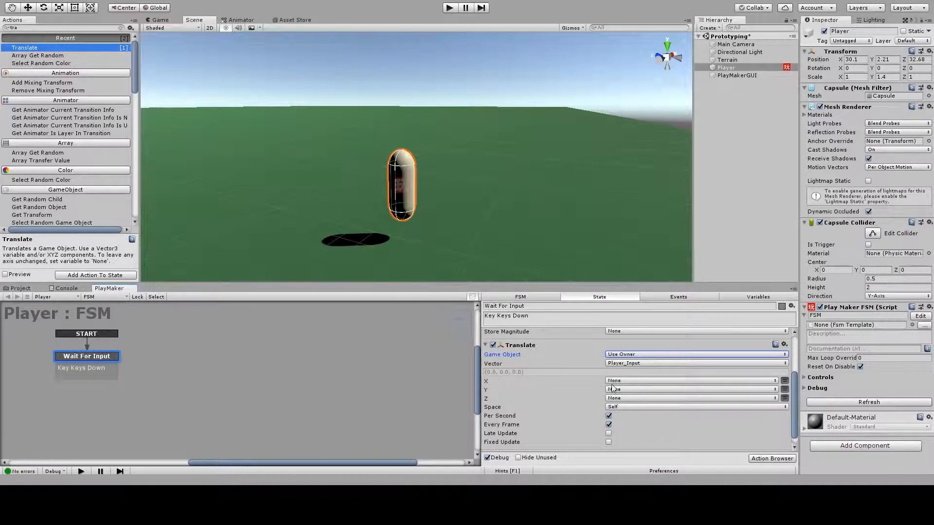
Try a new variable named x for the Translate action's X value, clear it again and delete the variable
click(624, 381)
click(634, 404)
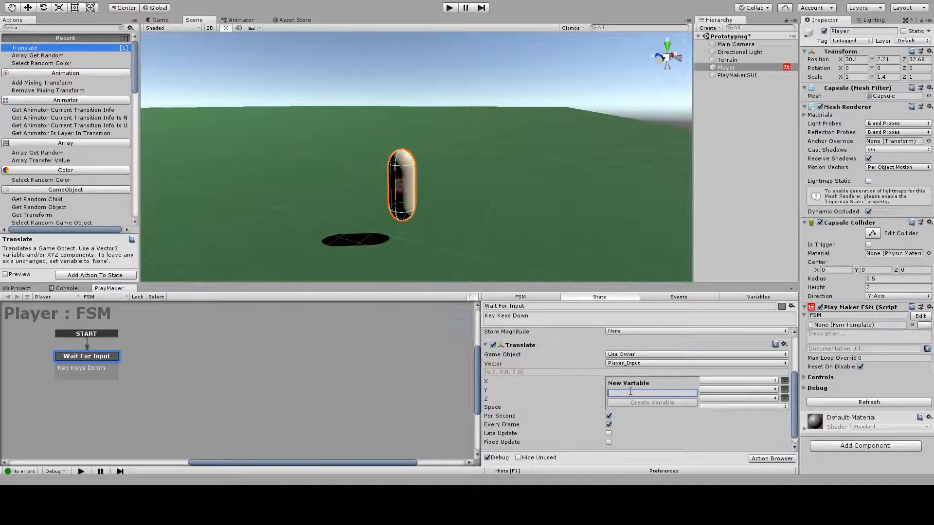
text(x)
key(Return)
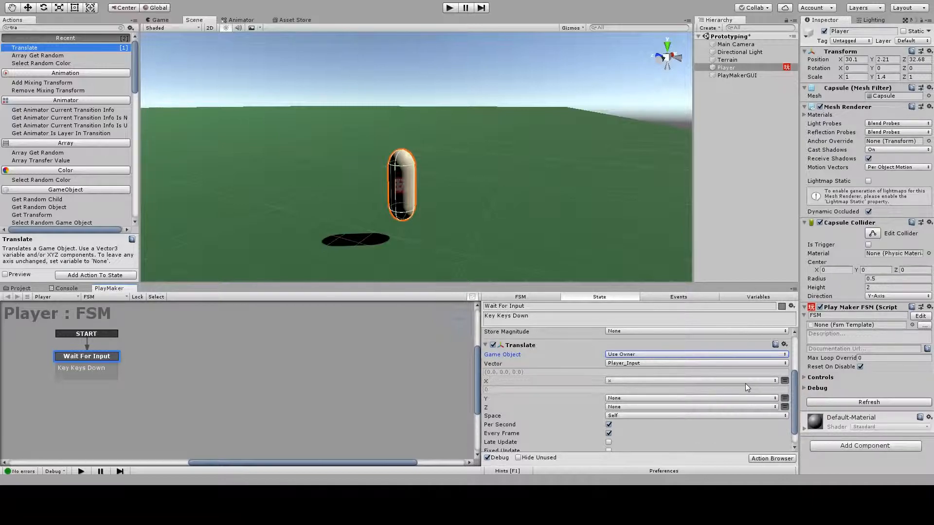
click(785, 381)
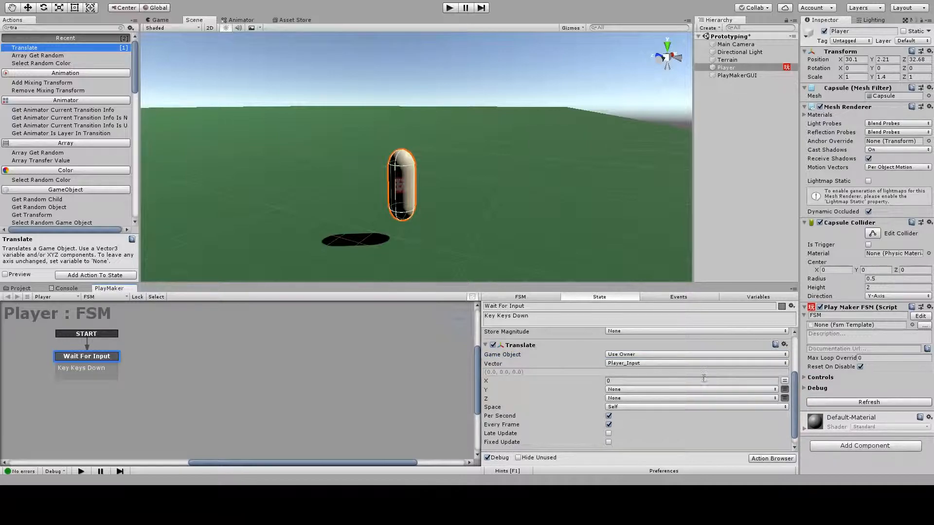
click(784, 381)
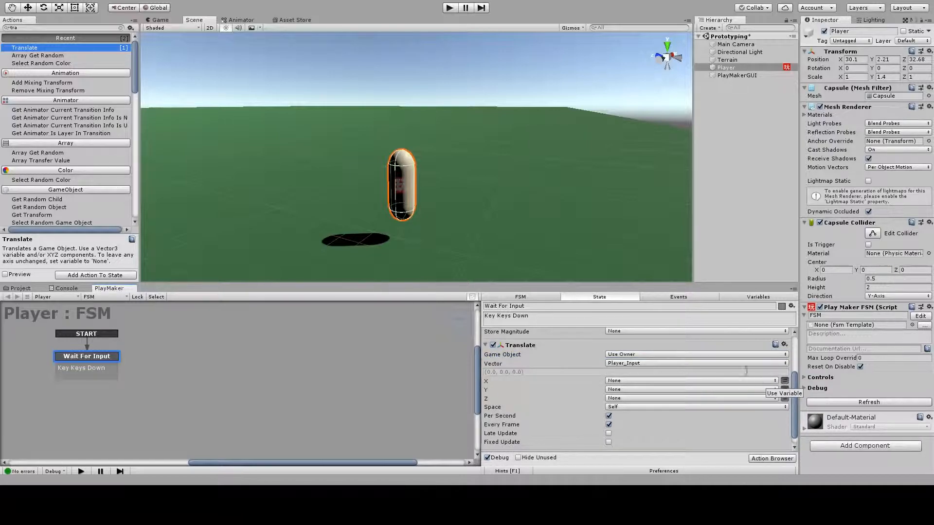
click(748, 297)
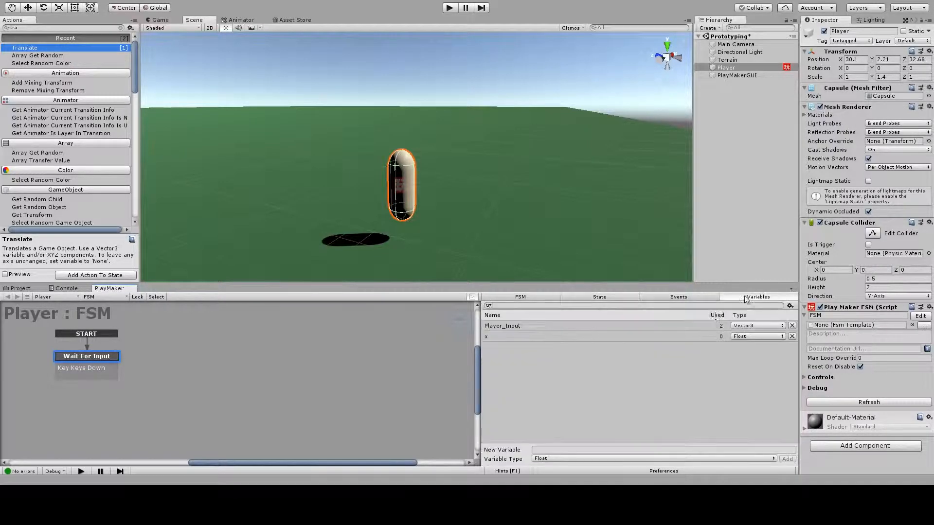
click(793, 337)
click(589, 297)
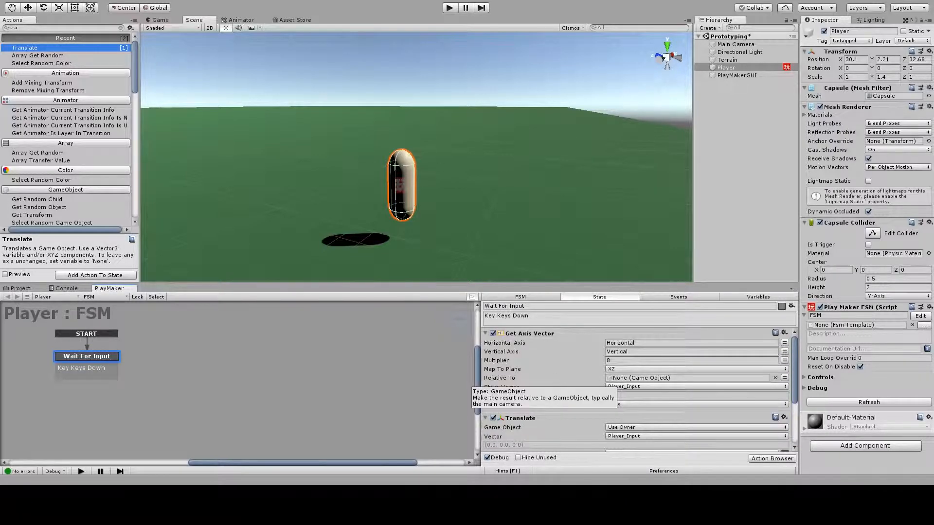
Play-test the scene in the Game view, moving the player in all four directions, and stop the playback
click(159, 20)
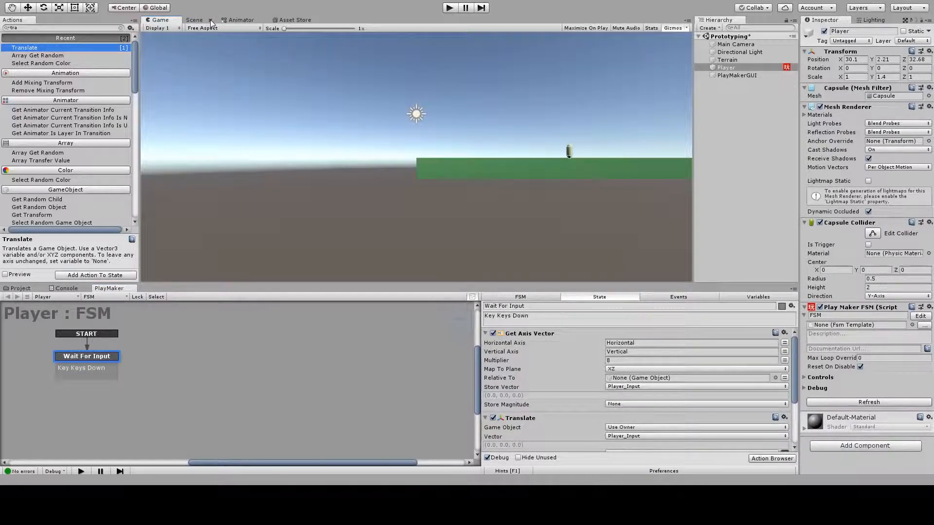
click(195, 20)
click(161, 20)
click(450, 7)
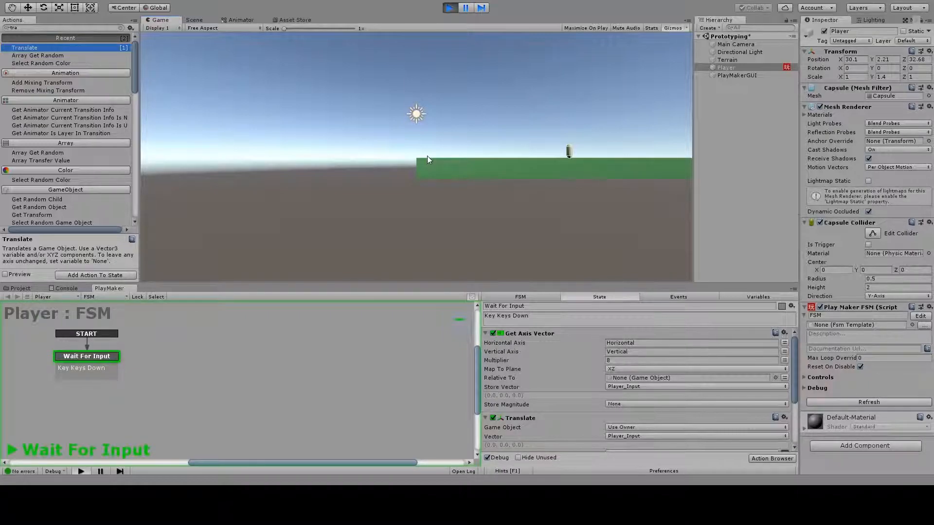
key(d)
key(s)
key(a)
key(w)
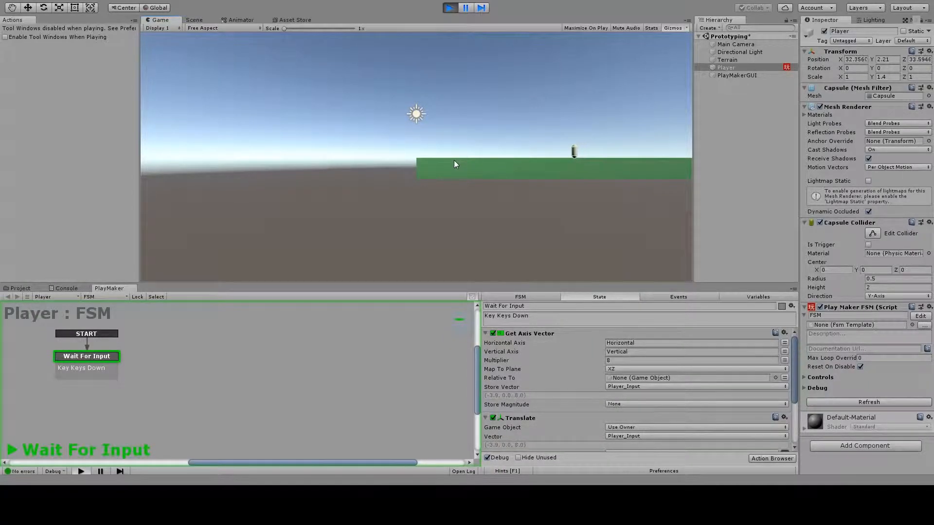
key(s)
key(a)
key(w)
key(d)
key(s)
key(a)
key(w)
key(d)
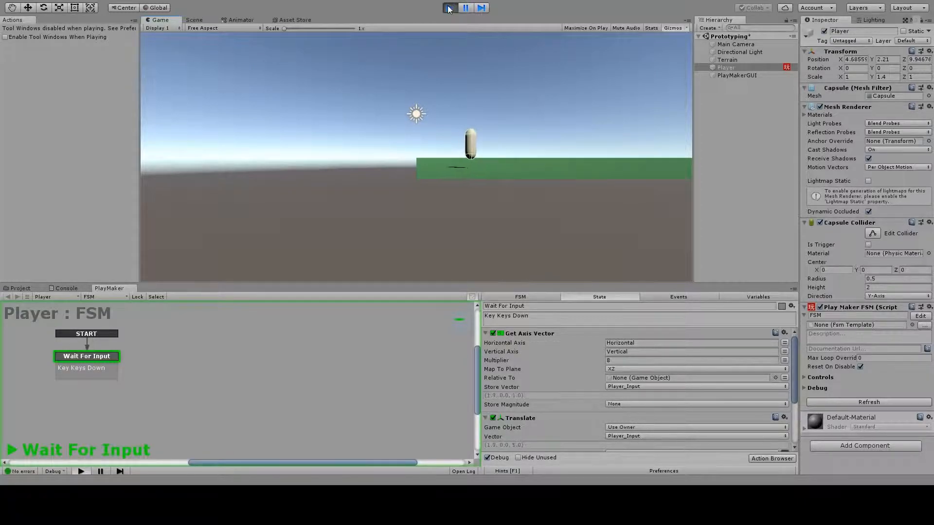
click(448, 7)
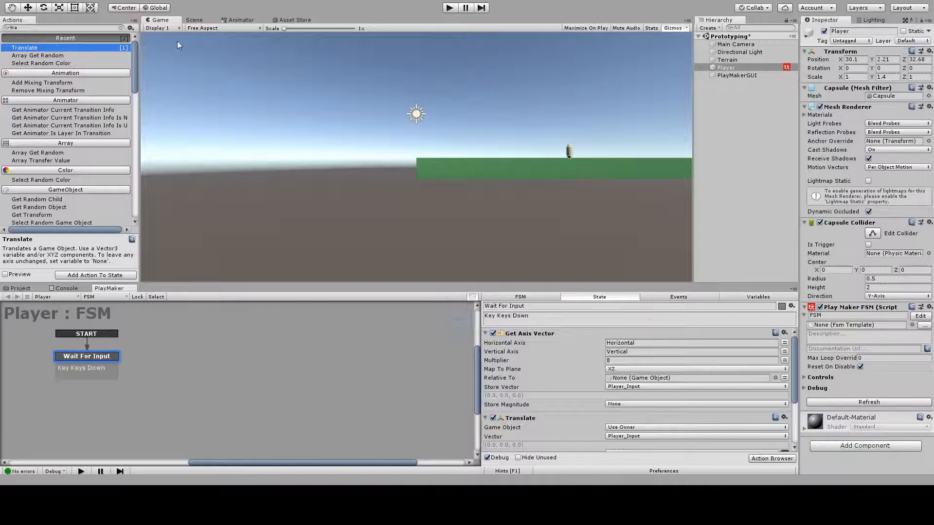
Try to reposition the Main Camera by setting its position to X 9.11 and Z 2.55, and undo the rotation change
click(194, 20)
alt+drag(319, 153, 434, 107)
click(160, 20)
click(735, 44)
drag(841, 59, 803, 66)
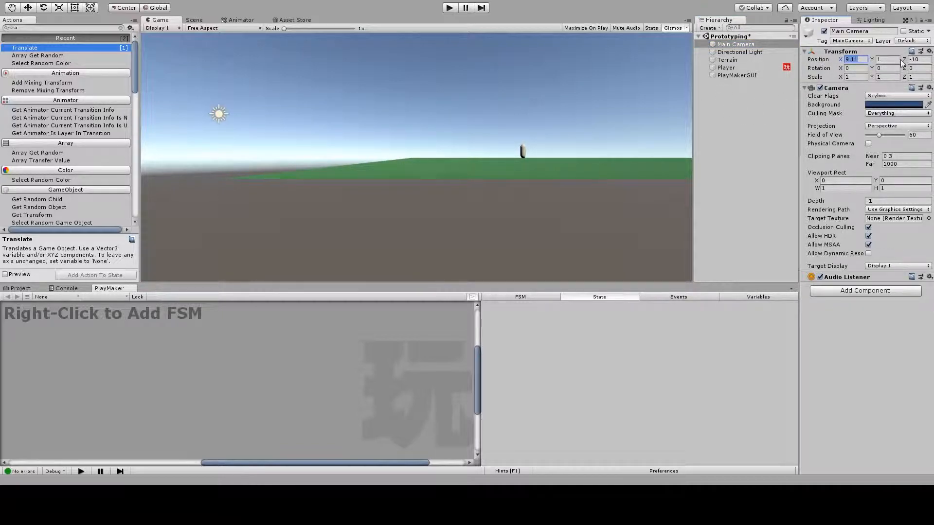
drag(904, 60, 25, 71)
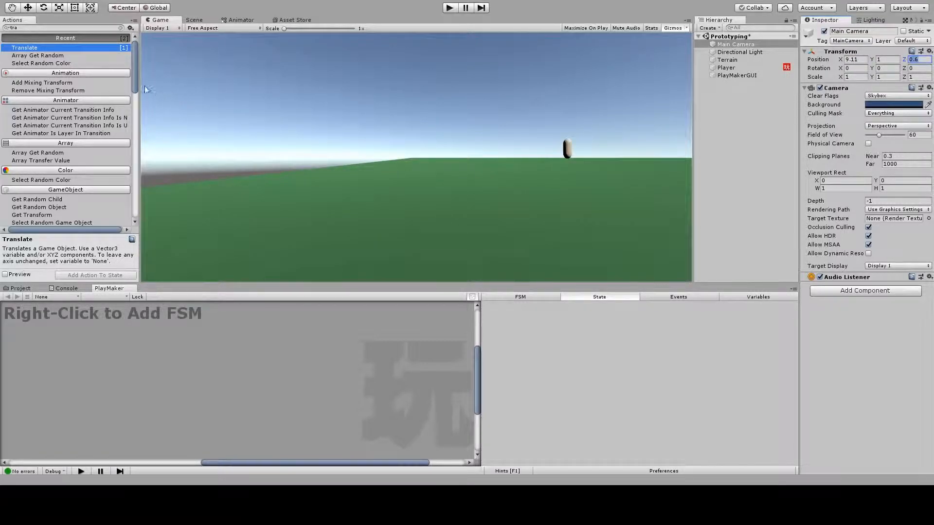
drag(385, 19, 930, 73)
drag(874, 69, 81, 53)
key(ctrl+z)
Align the Main Camera with the current Scene view
click(68, 1)
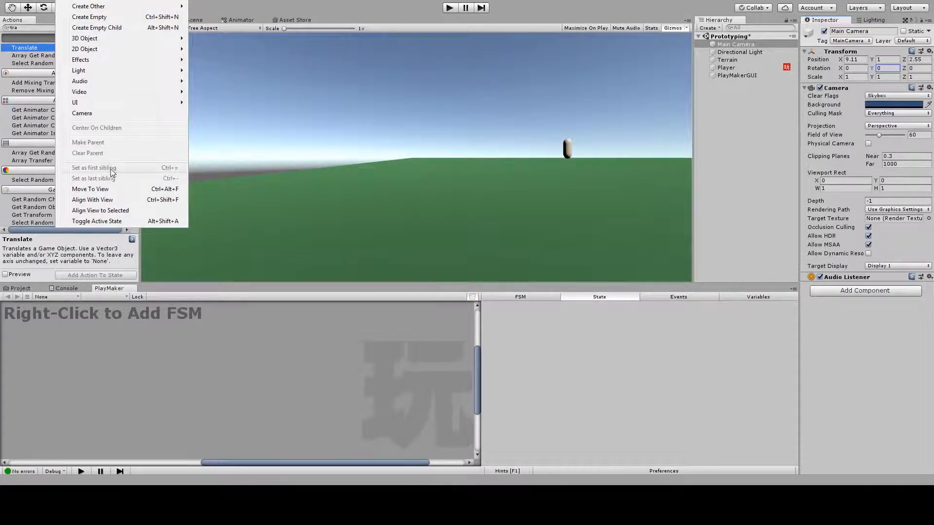
click(111, 208)
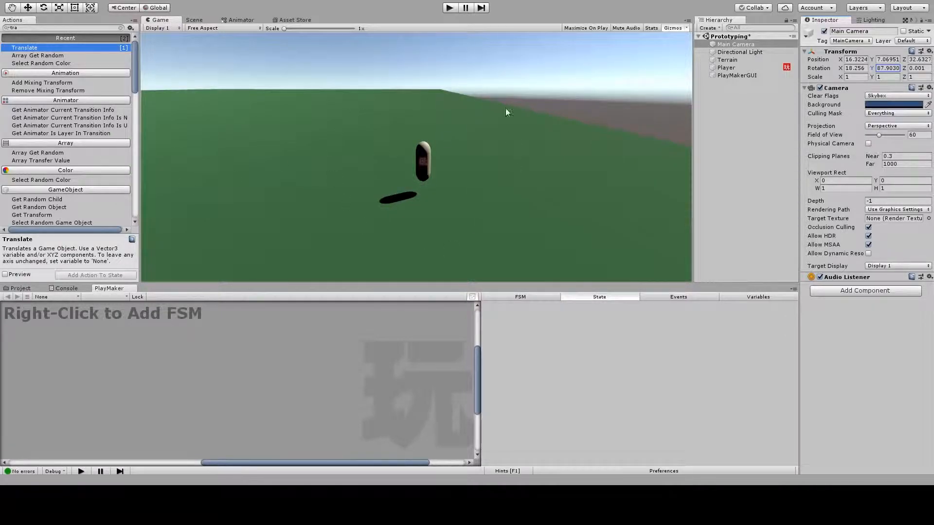
Play-test the player's movement in all directions from the realigned camera and stop the playback
click(452, 9)
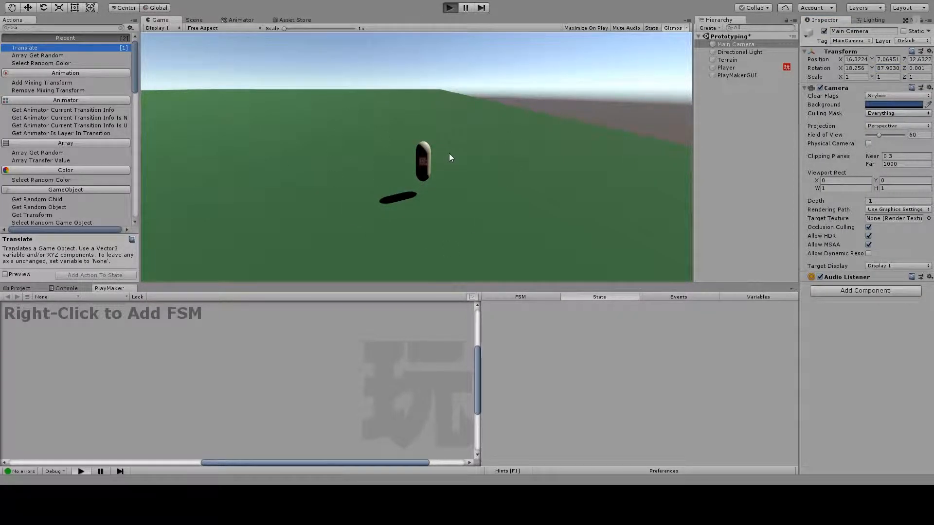
key(a)
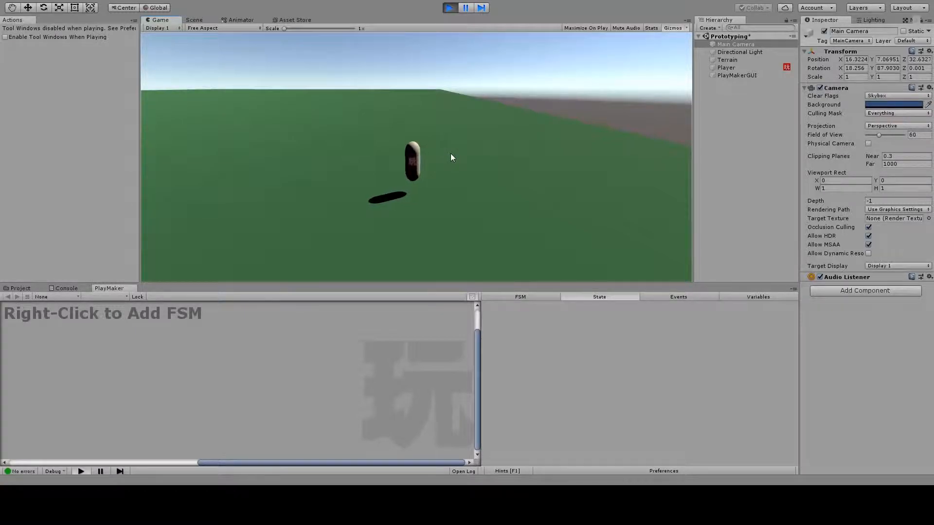
key(d)
key(a)
key(s)
key(d)
key(w)
key(a)
key(s)
key(d)
key(w)
key(a)
key(w)
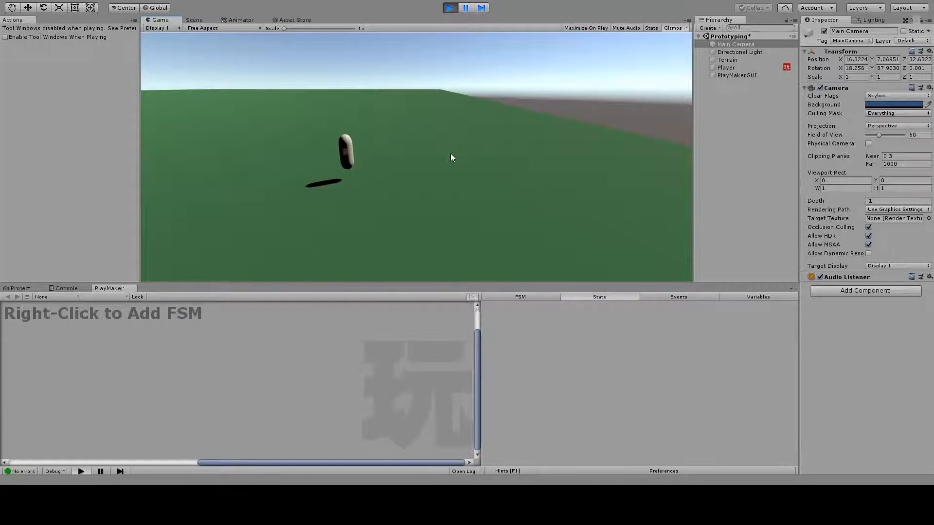
key(a)
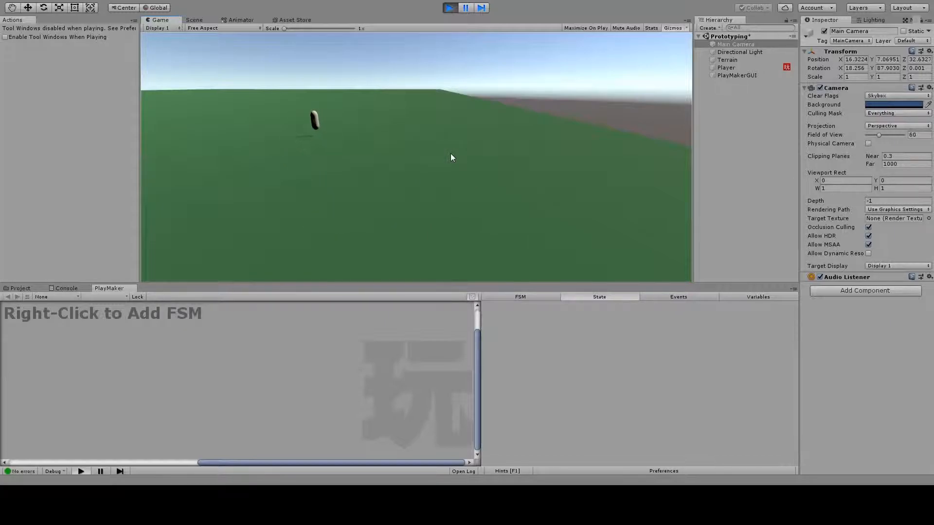
key(s)
key(d)
click(450, 8)
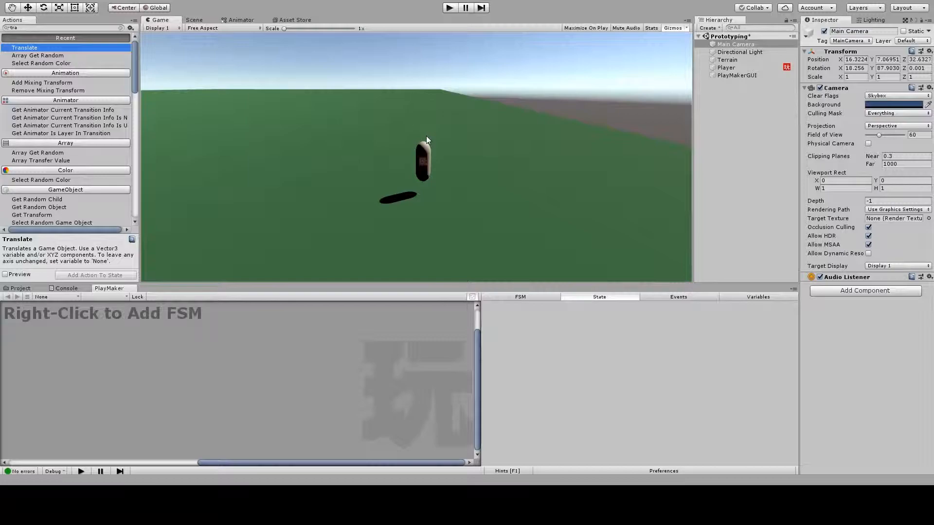
key(w)
click(737, 68)
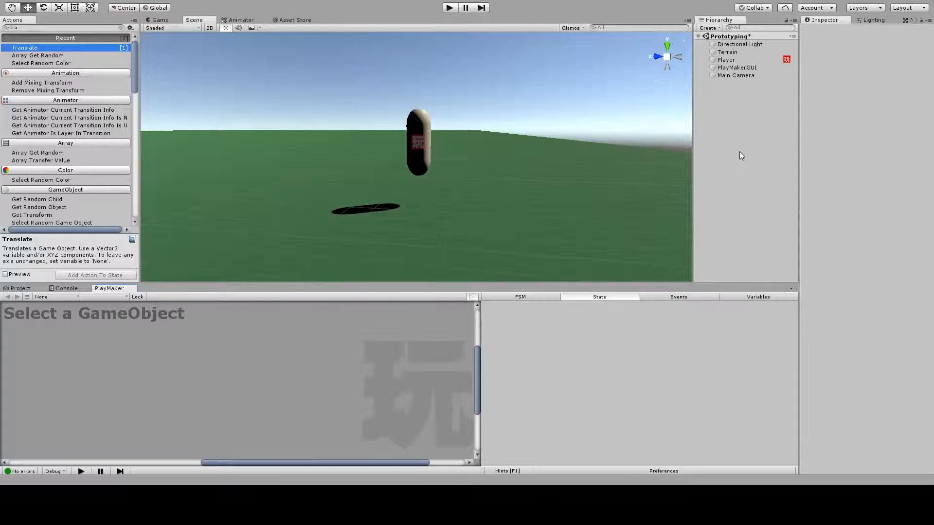
Add the ootii Camera Controller component to the Main Camera
click(725, 77)
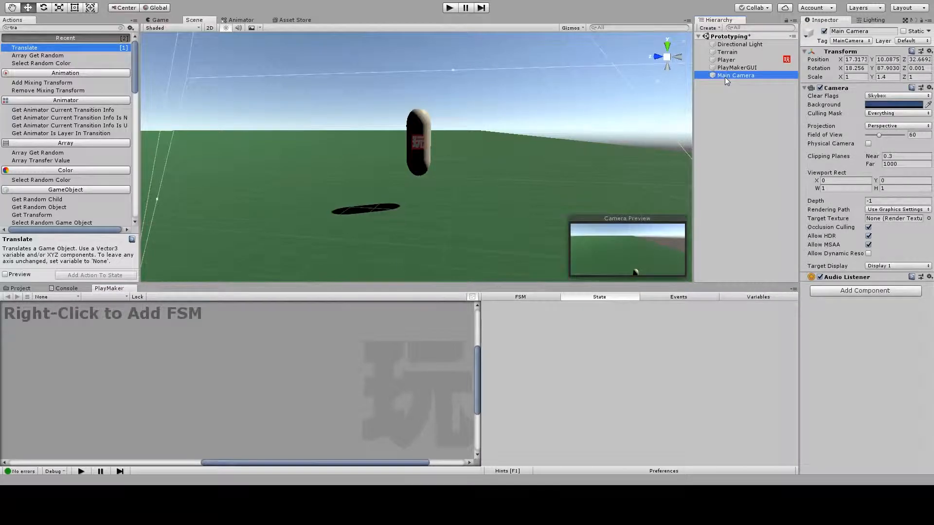
click(107, 1)
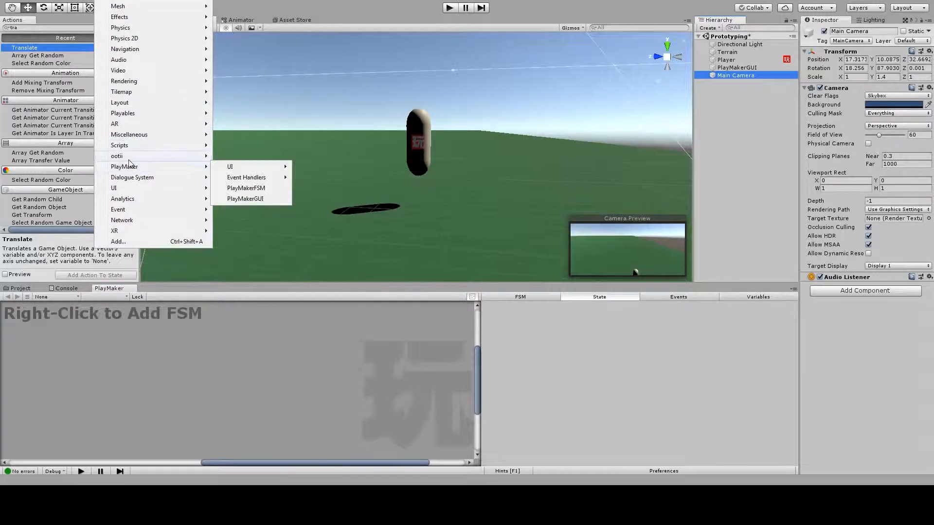
mouse_move(166, 160)
mouse_move(263, 158)
click(318, 161)
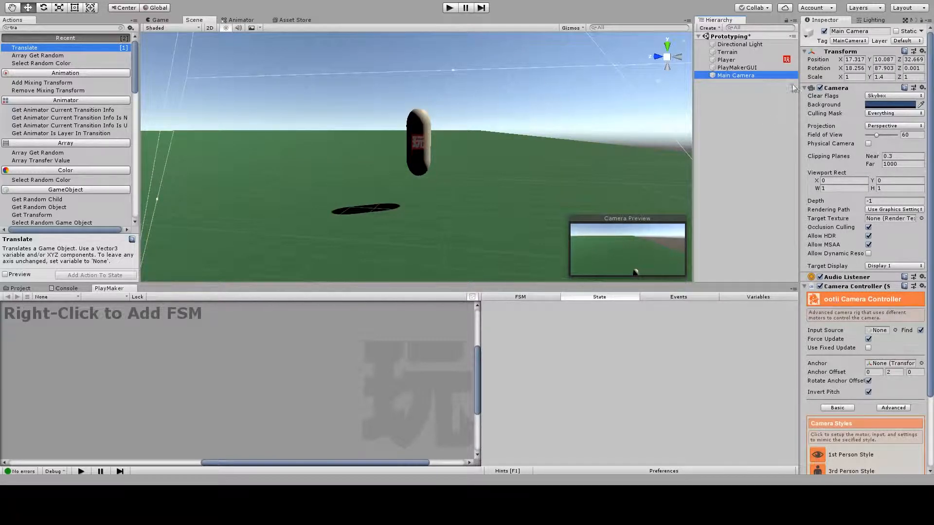
Apply the 3rd Person Style to the Camera Controller and assign Player as its anchor
scroll(871, 321, down, 3)
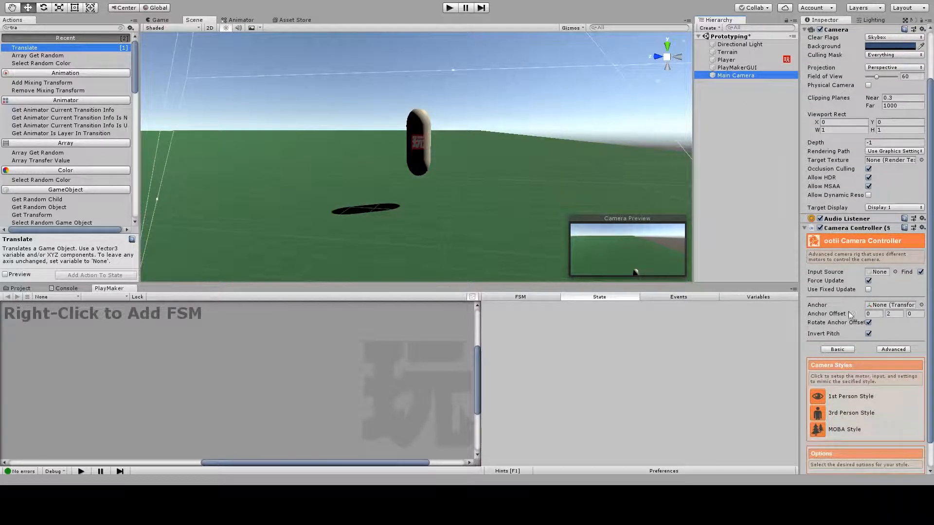
scroll(846, 325, down, 2)
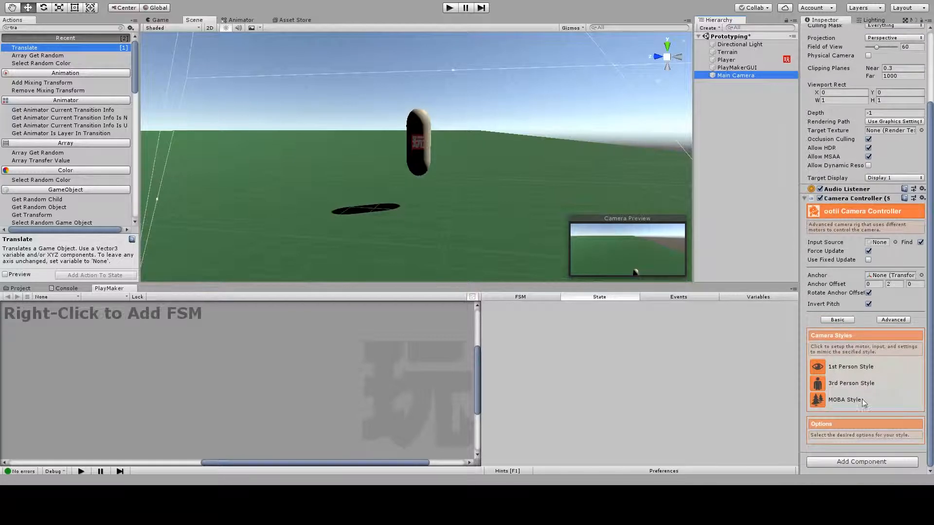
click(818, 385)
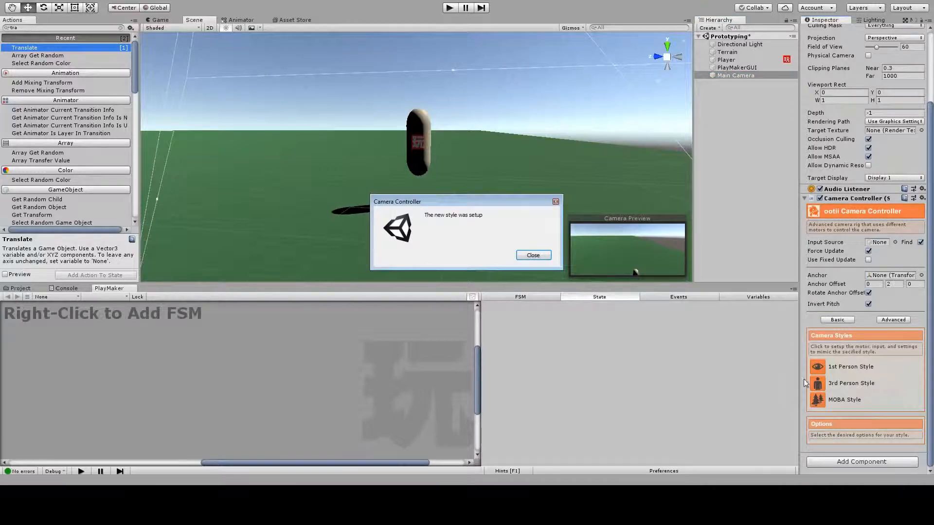
click(533, 254)
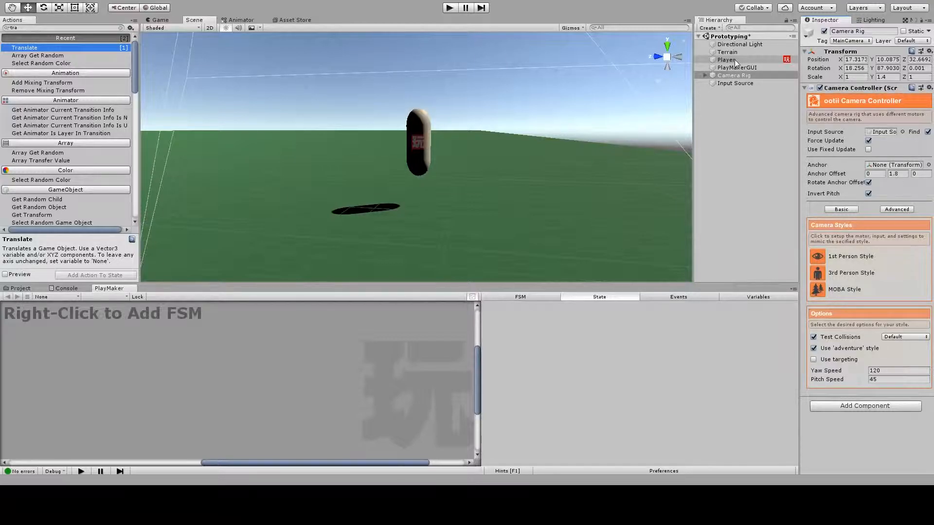
drag(735, 59, 895, 164)
Play-test moving the player forward, left and right with the third-person camera, and stop the playback
click(447, 9)
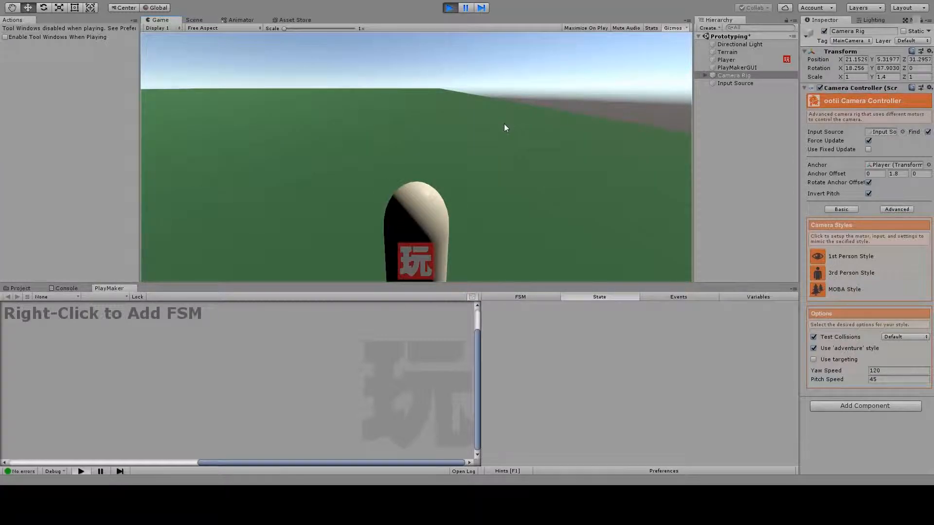
key(w)
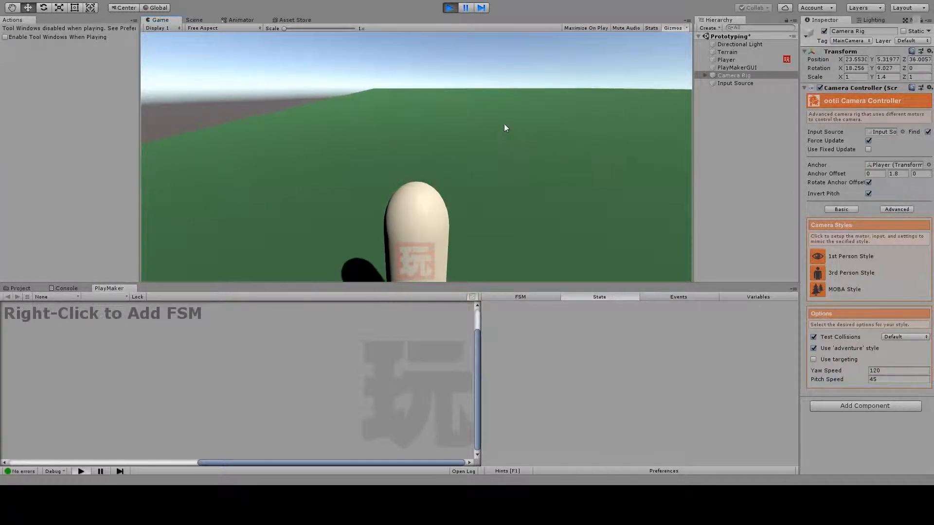
key(w)
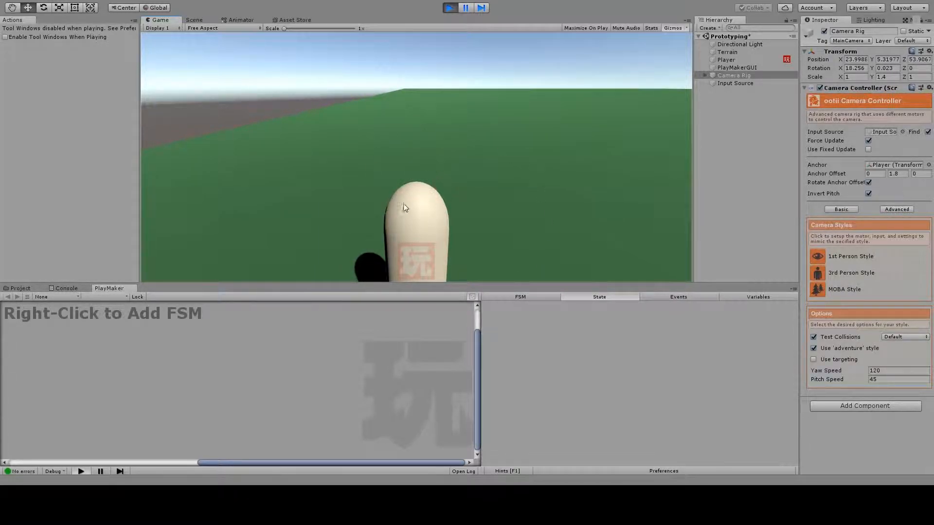
key(w)
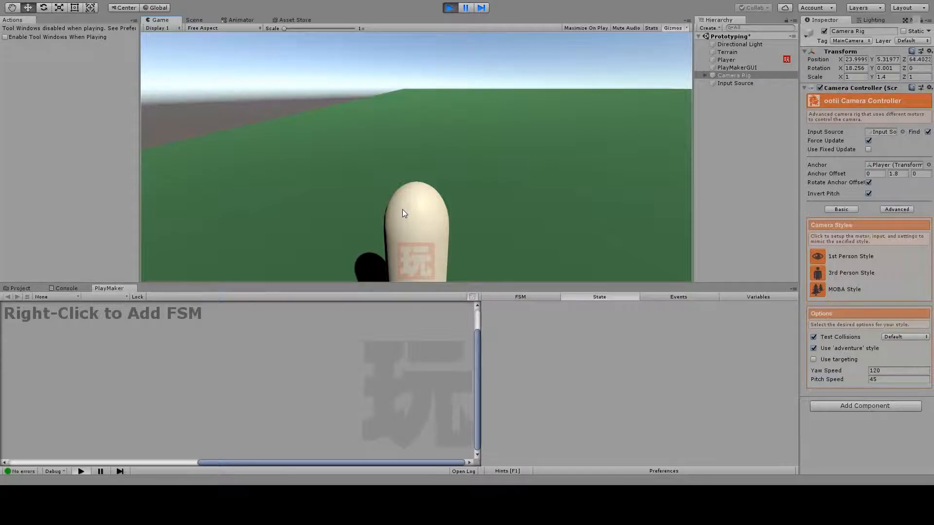
key(a)
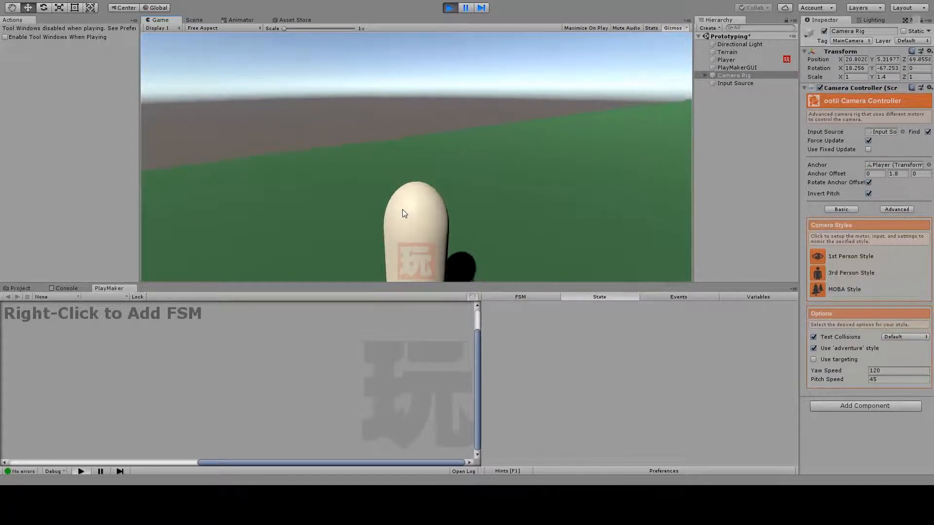
key(w)
key(w)
key(a)
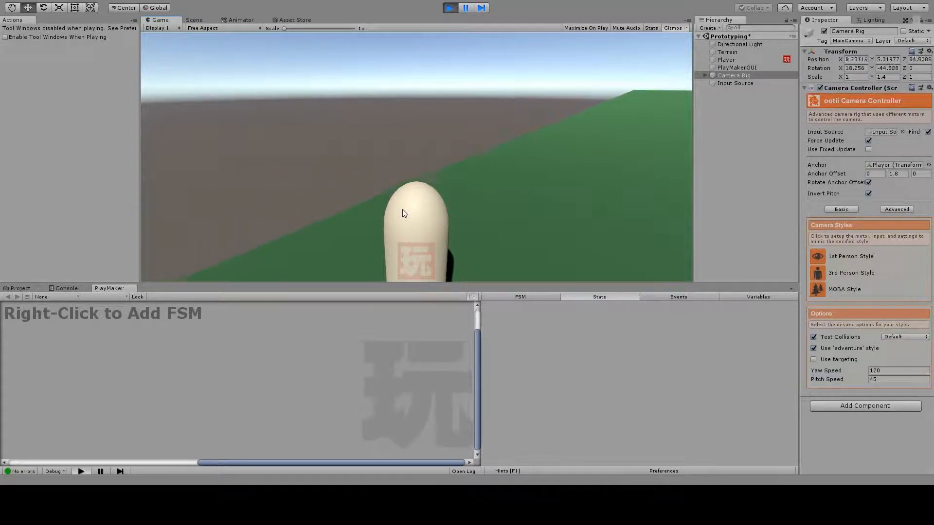
key(d)
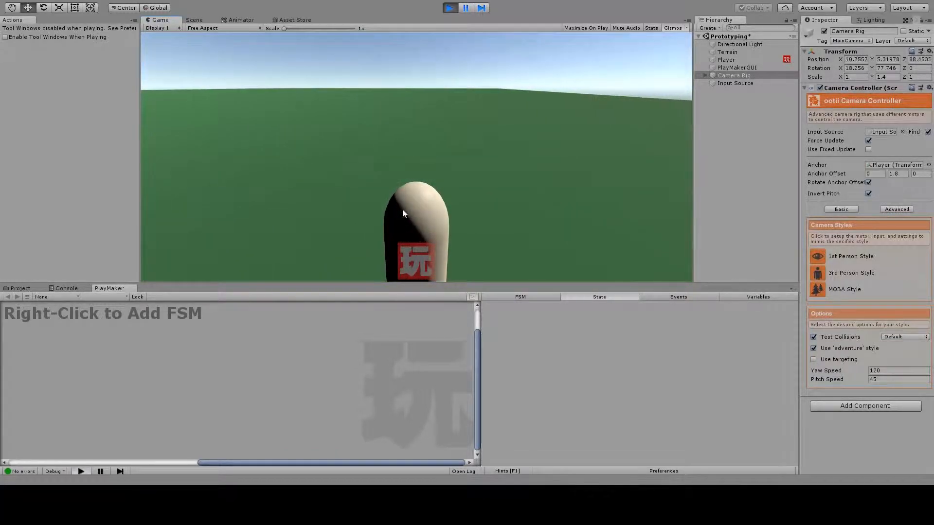
key(w)
key(a)
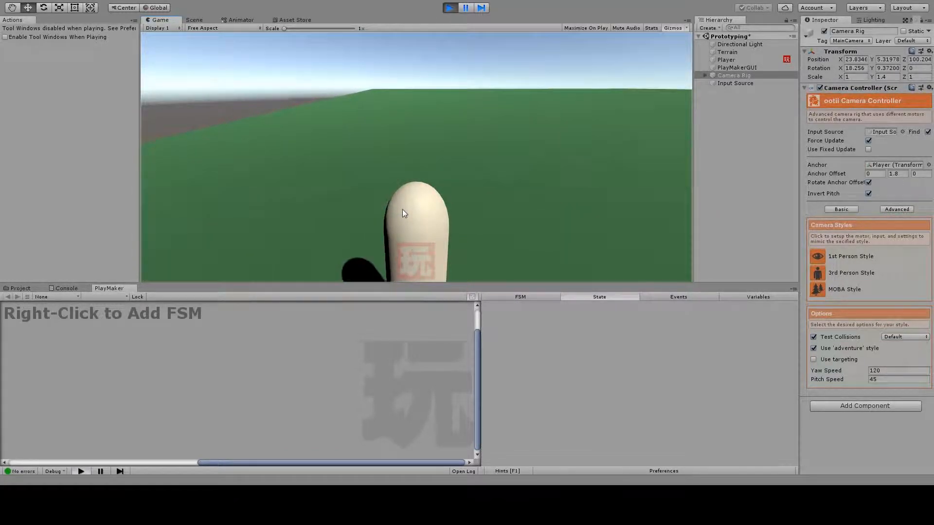
key(w)
key(a)
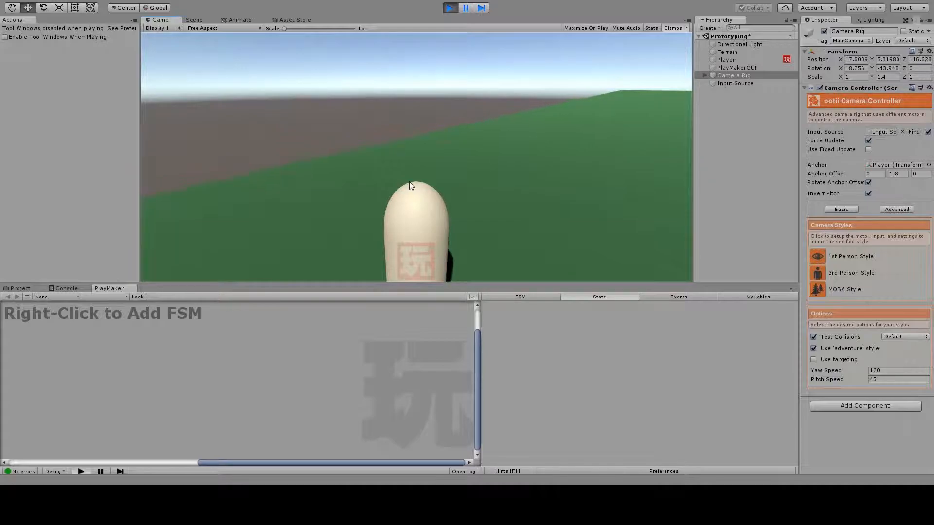
key(a)
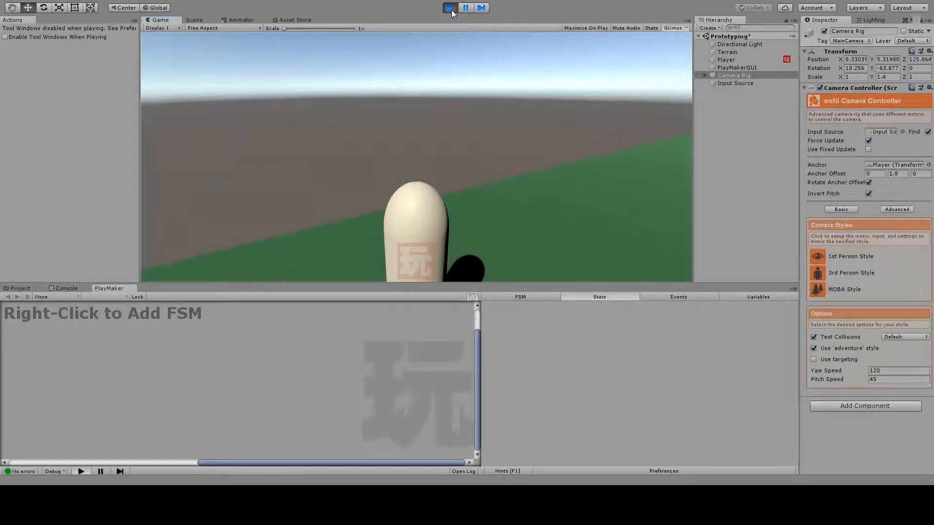
click(450, 9)
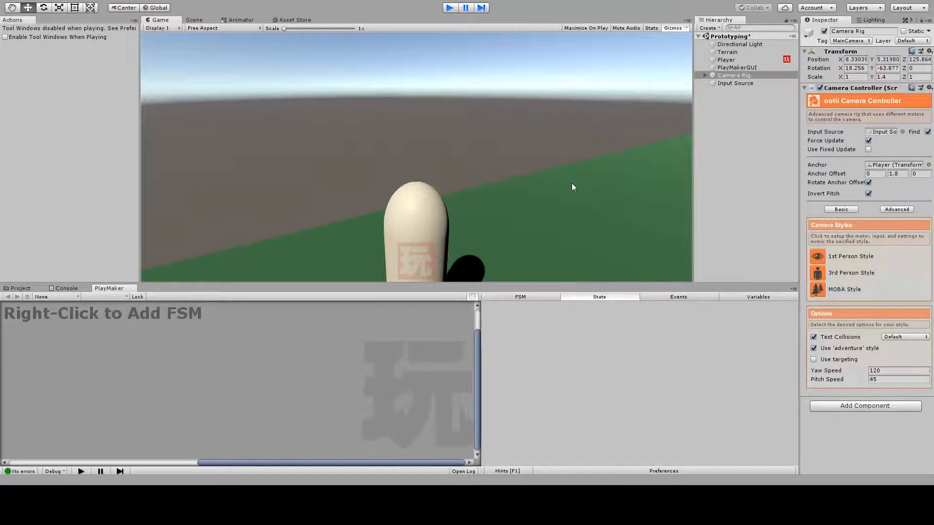
Create an empty game object at the scene root and name it Cube Corral
scroll(457, 93, down, 3)
scroll(503, 107, up, 4)
alt+drag(506, 111, 506, 117)
click(748, 115)
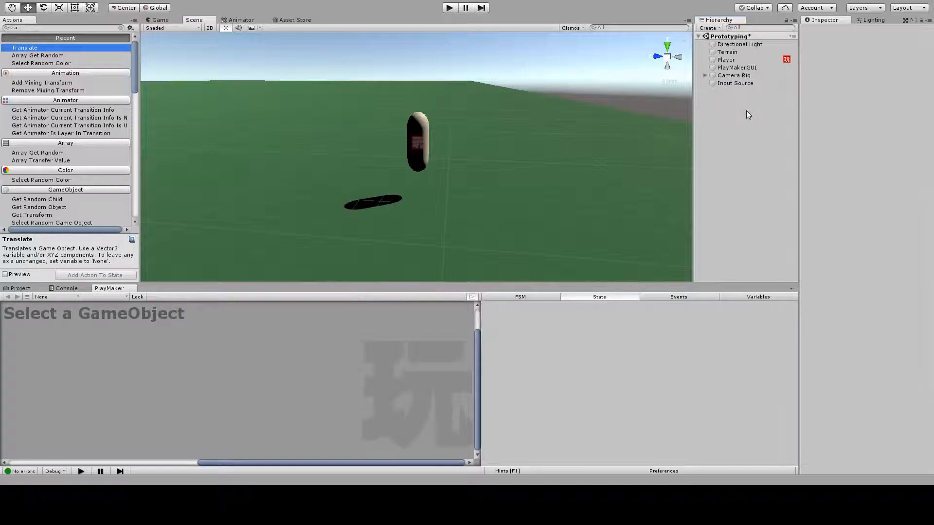
right_click(739, 112)
click(766, 181)
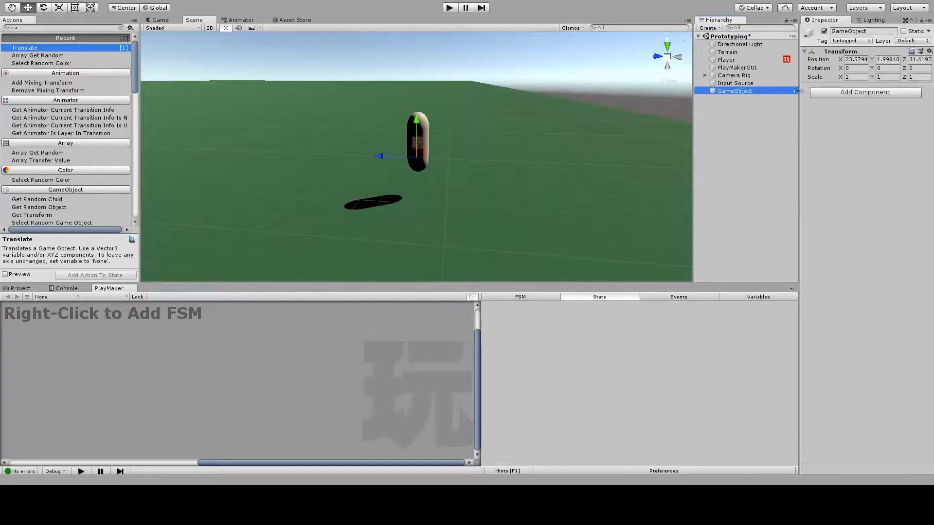
click(844, 31)
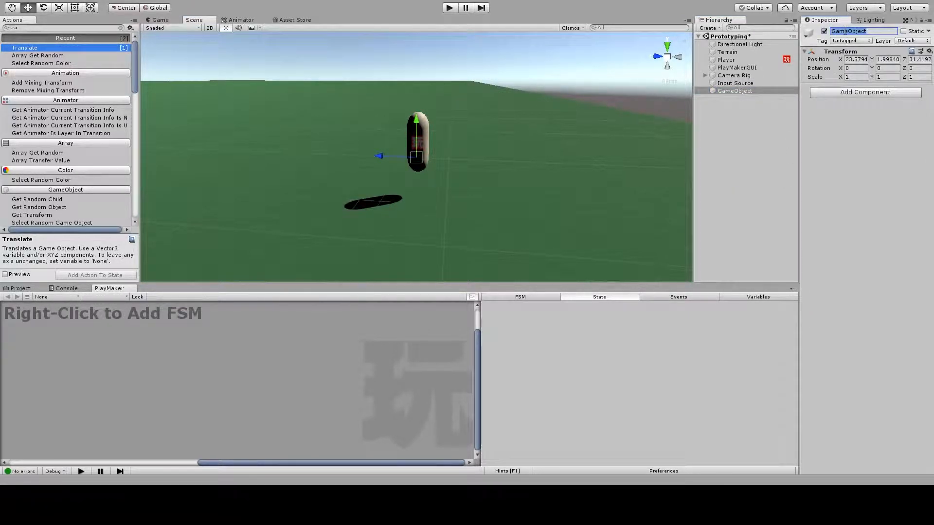
text(Cube C)
click(736, 121)
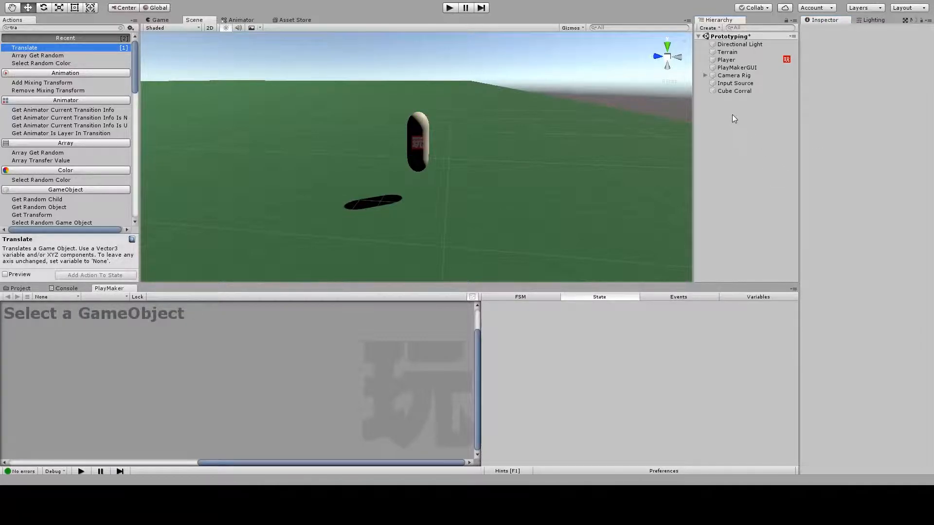
Add a cube to the scene and set its scale to 3 on X, Y and Z
right_click(732, 114)
mouse_move(773, 213)
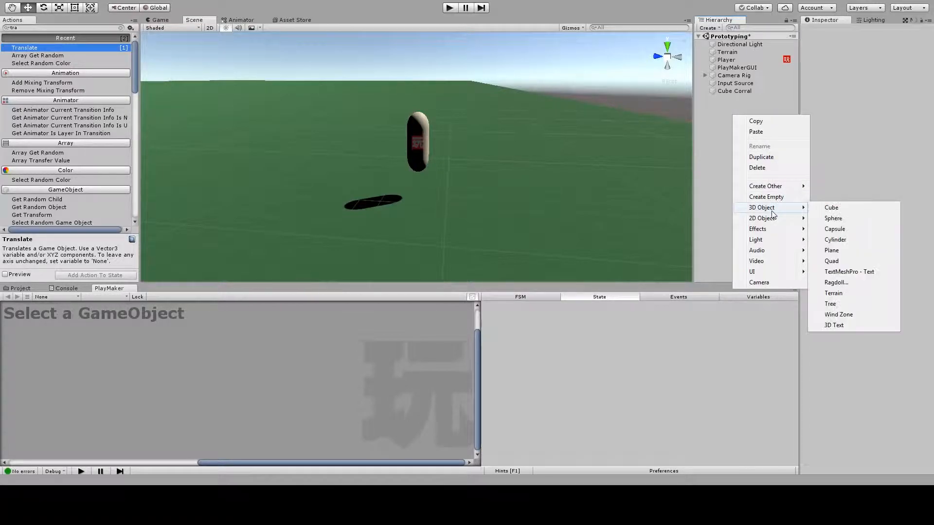
click(845, 208)
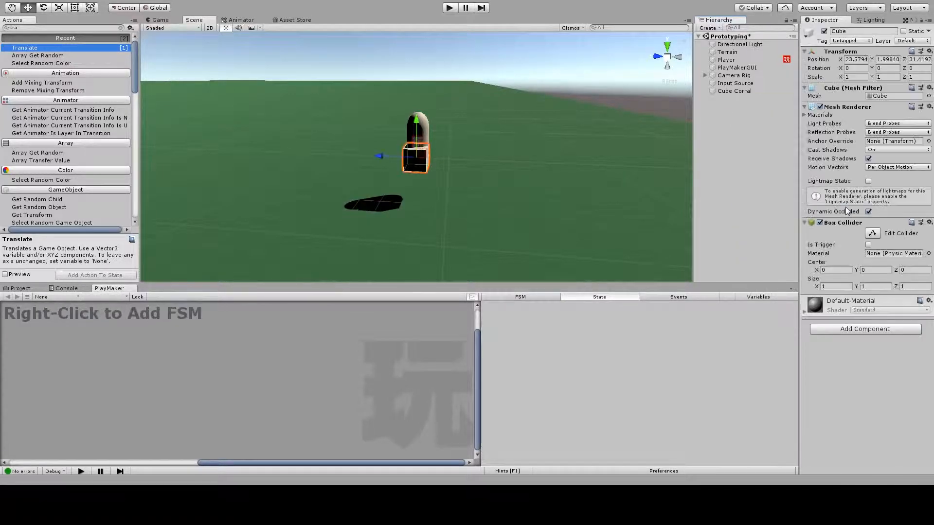
drag(839, 77, 65, 98)
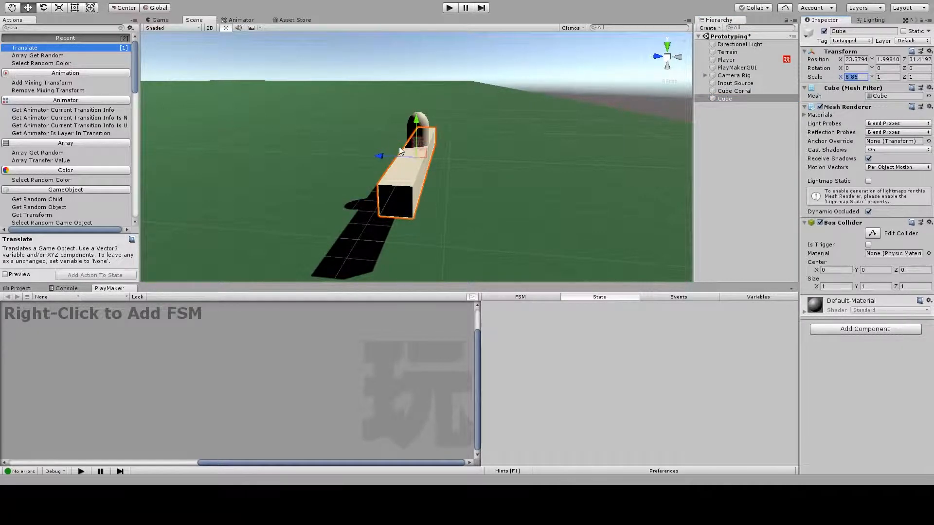
text(3)
key(Tab)
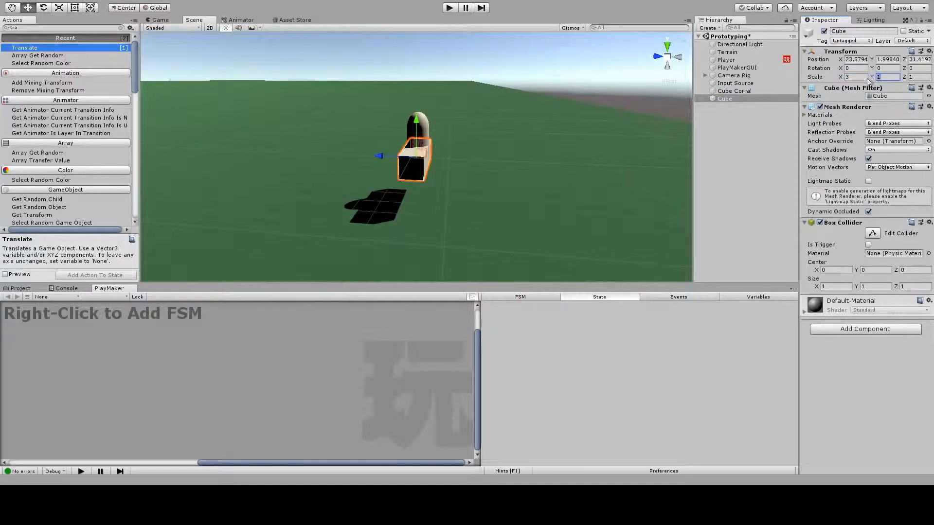
text(3)
key(Tab)
text(3)
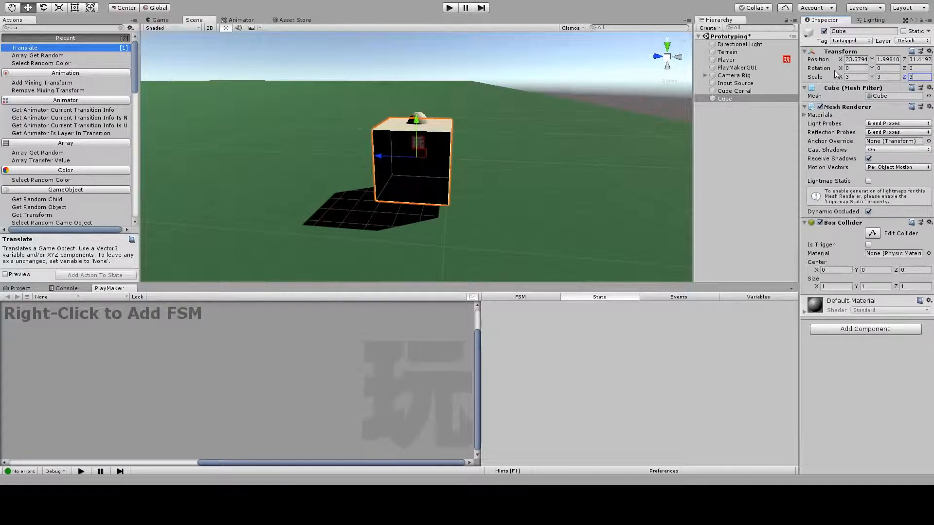
Move the cube to about X 32.87, Y 0.02, Z 45.2 and parent it under Cube Corral
drag(873, 60, 842, 60)
drag(841, 60, 19, 50)
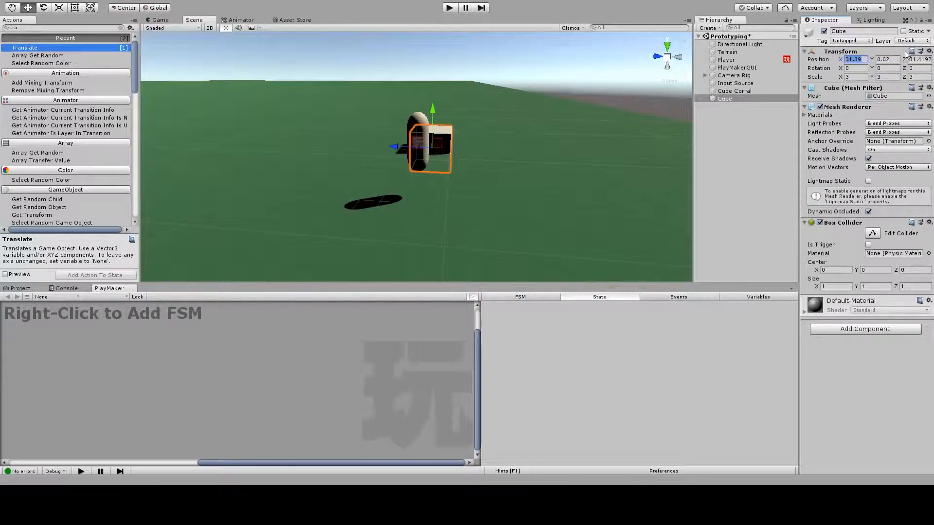
drag(904, 59, 2, 95)
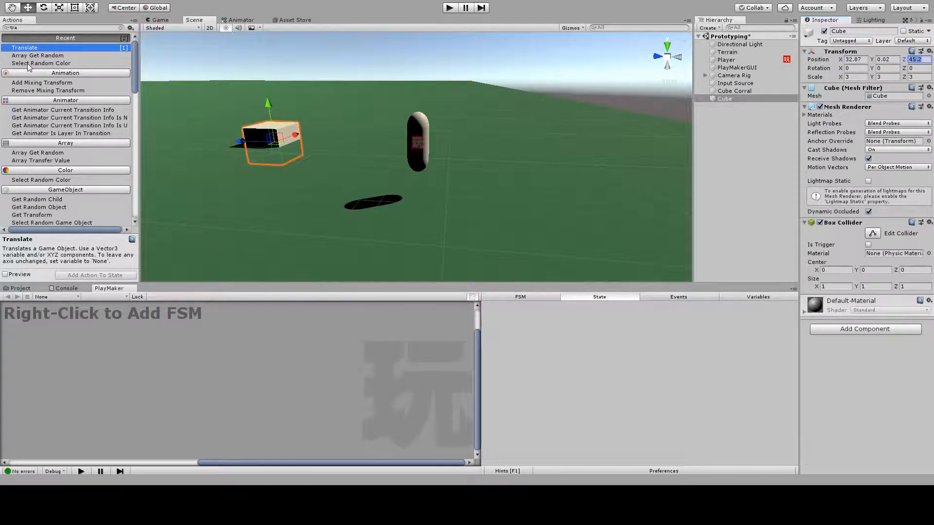
drag(728, 96, 730, 91)
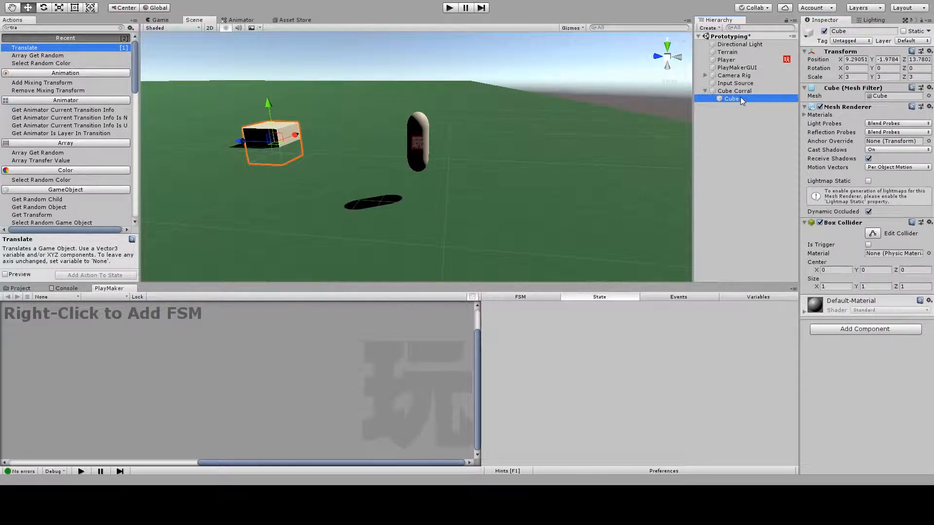
Duplicate the cube and move the copy along X to about 34.1
key(ctrl+d)
click(846, 59)
drag(846, 57, 919, 73)
Duplicate the original cube again and move this copy along Z to about -11.8
shift+click(730, 100)
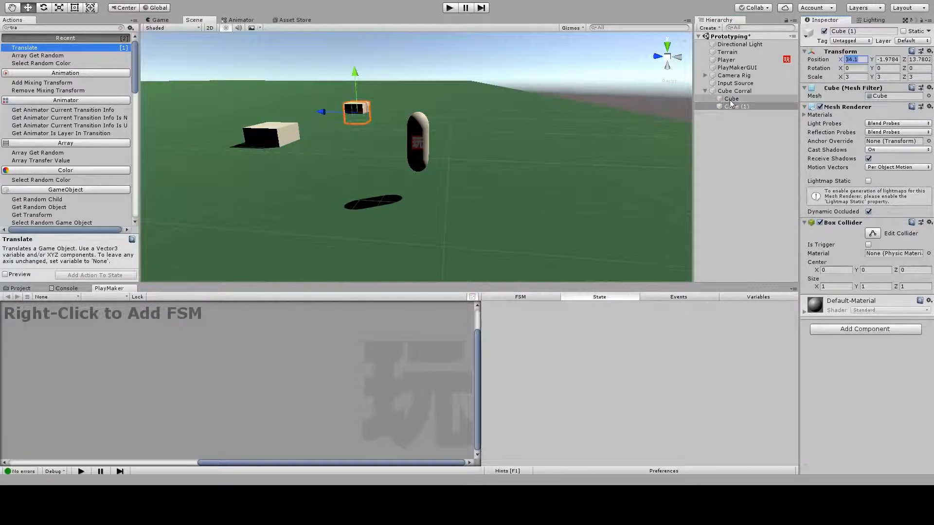
click(730, 100)
key(ctrl+d)
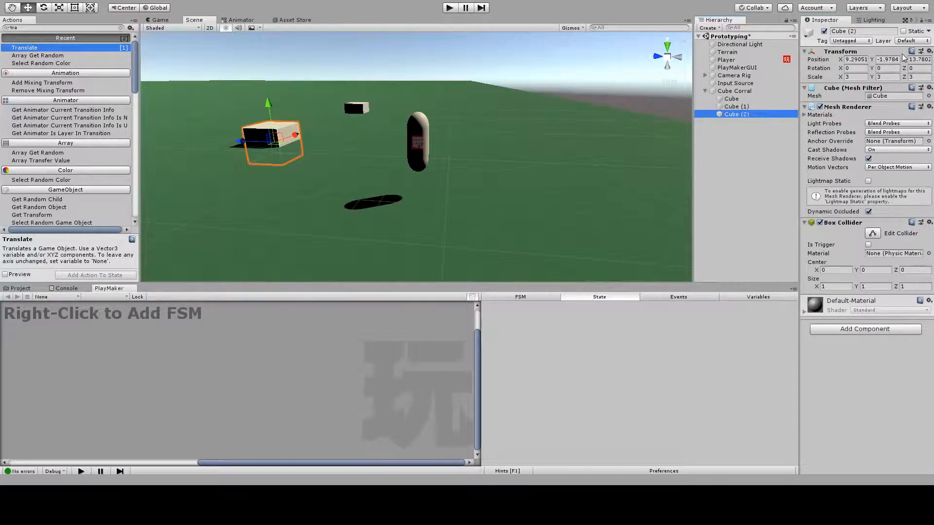
drag(905, 61, 748, 115)
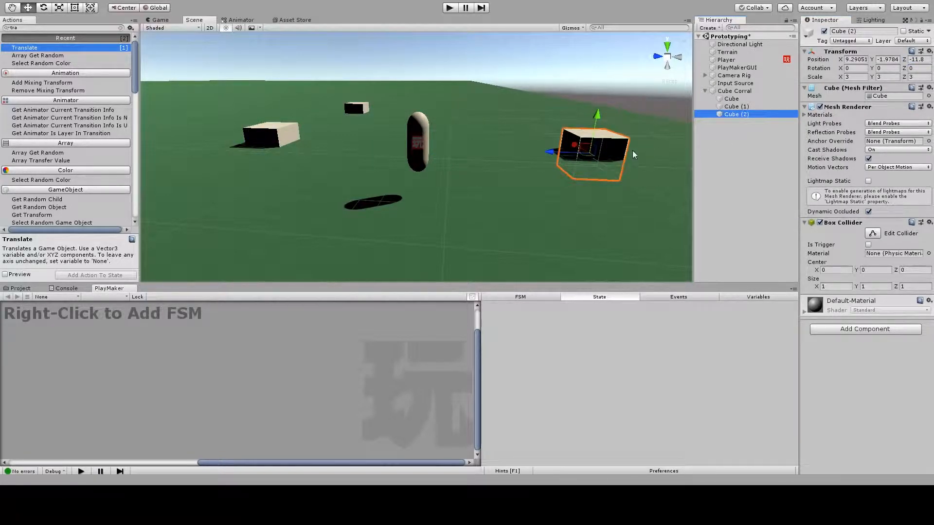
Duplicate the third cube and vertex-snap the copy to the original cube's upper edge at about X 6.29, Y 1.02, Z 13.78
key(ctrl+d)
scroll(591, 103, down, 1)
alt+drag(591, 104, 344, 62)
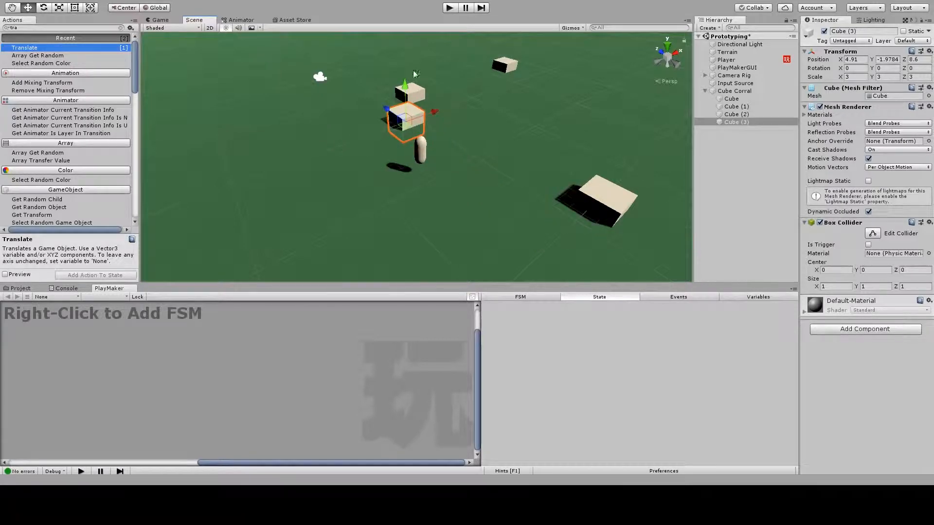
alt+drag(533, 96, 414, 61)
middle_drag(557, 131, 377, 159)
scroll(376, 160, up, 6)
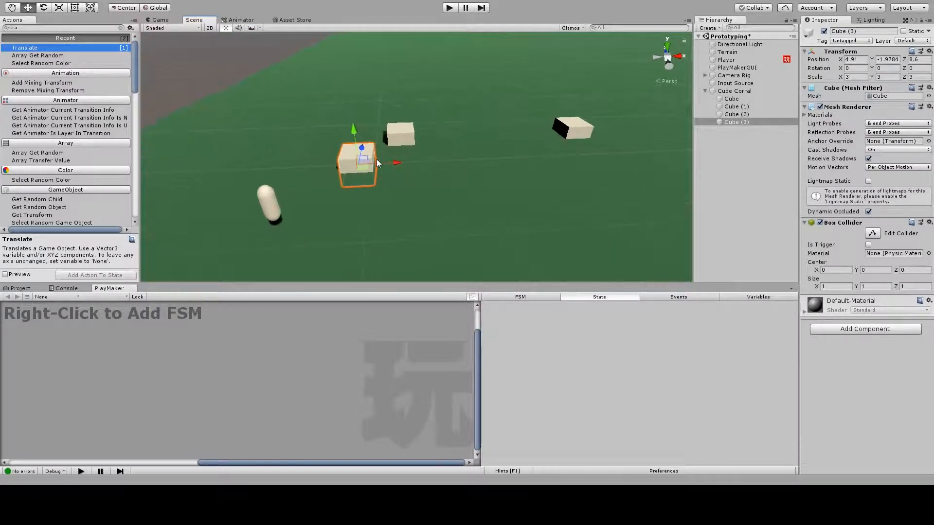
scroll(370, 158, up, 5)
alt+drag(368, 156, 507, 219)
key(v)
drag(378, 193, 395, 109)
scroll(492, 94, down, 6)
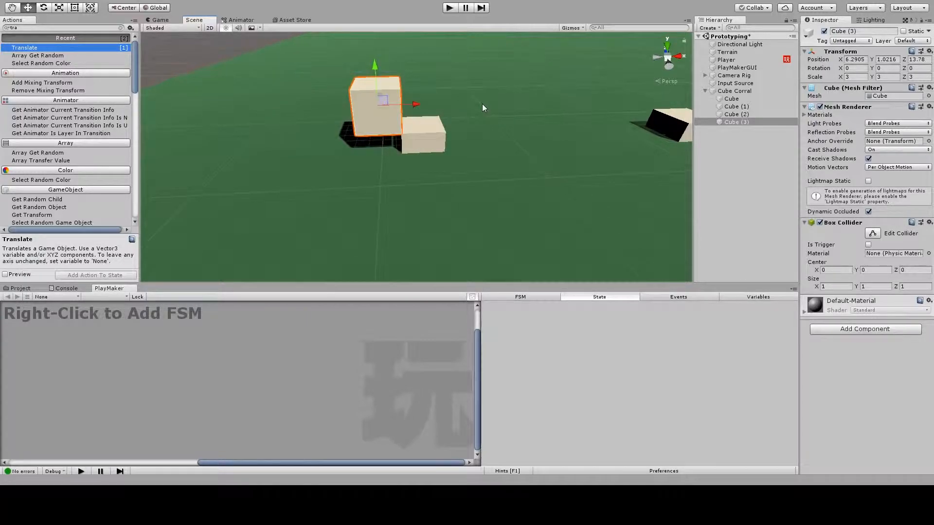
Duplicate the raised cube and move the copy along X to about -6.1
key(ctrl+d)
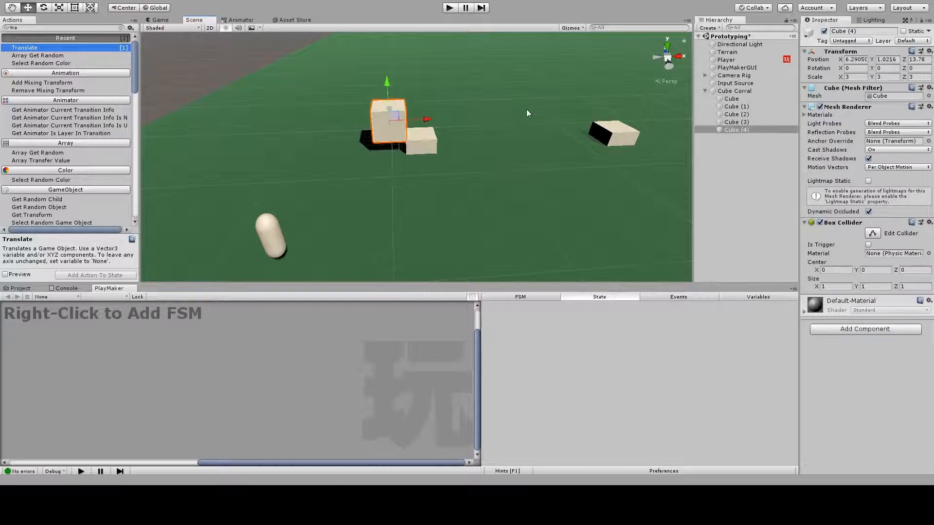
drag(425, 120, 293, 124)
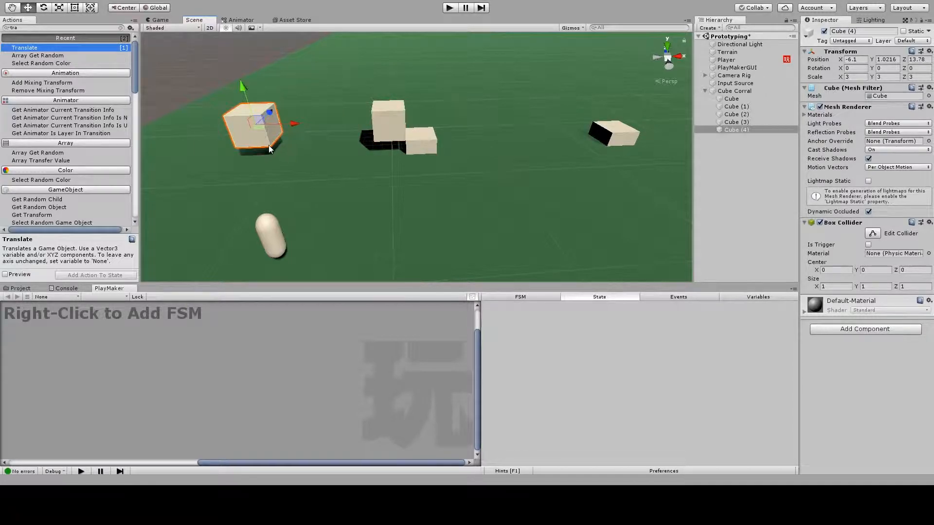
Vertex-snap the newest cube beside the Player capsule at about X -1.08, Y 3.36, Z 1.76
click(264, 185)
click(268, 144)
key(v)
drag(269, 147, 273, 121)
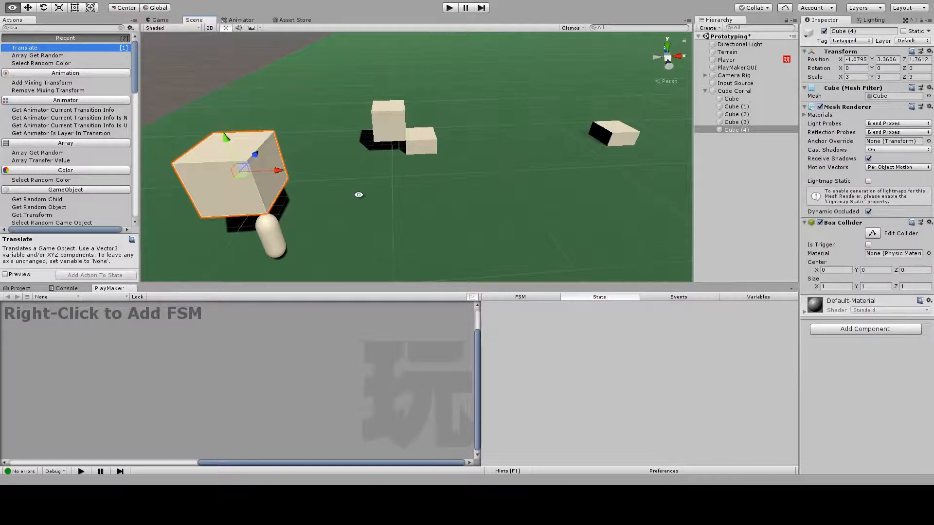
Move the cube down to the ground and away from the capsule, to about Y -1.06, Z 11.68
alt+drag(357, 197, 463, 119)
alt+drag(428, 157, 601, 125)
key(f)
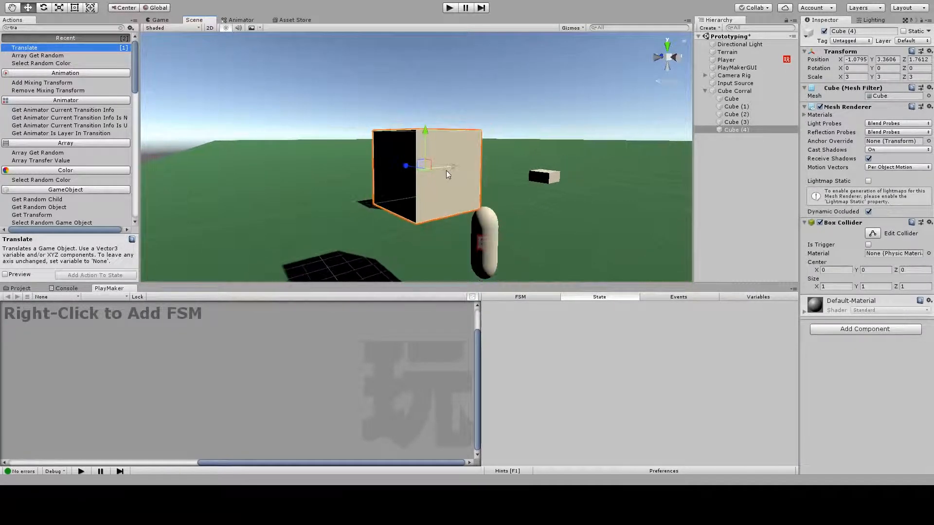
scroll(445, 171, down, 5)
drag(437, 138, 306, 160)
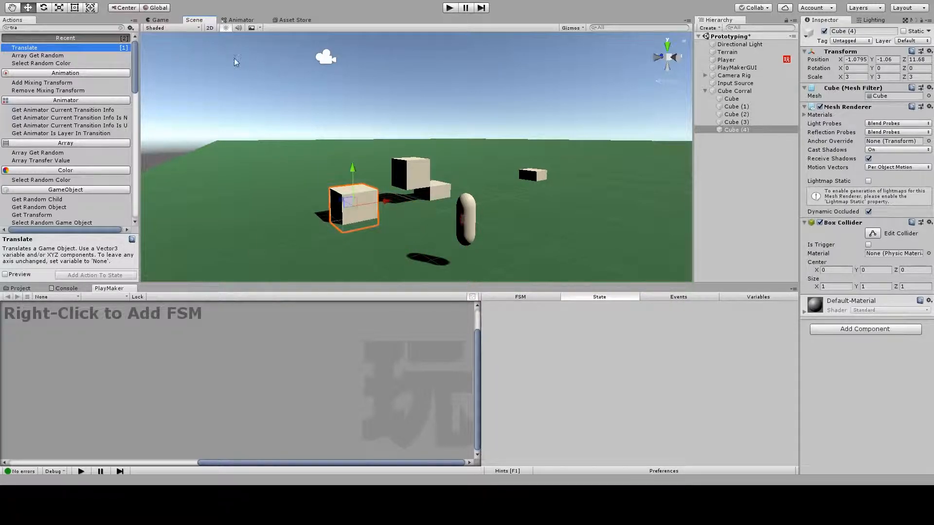
Playtest the scene by moving the player around the cubes while rotating the camera, and stop the test
click(158, 20)
click(451, 10)
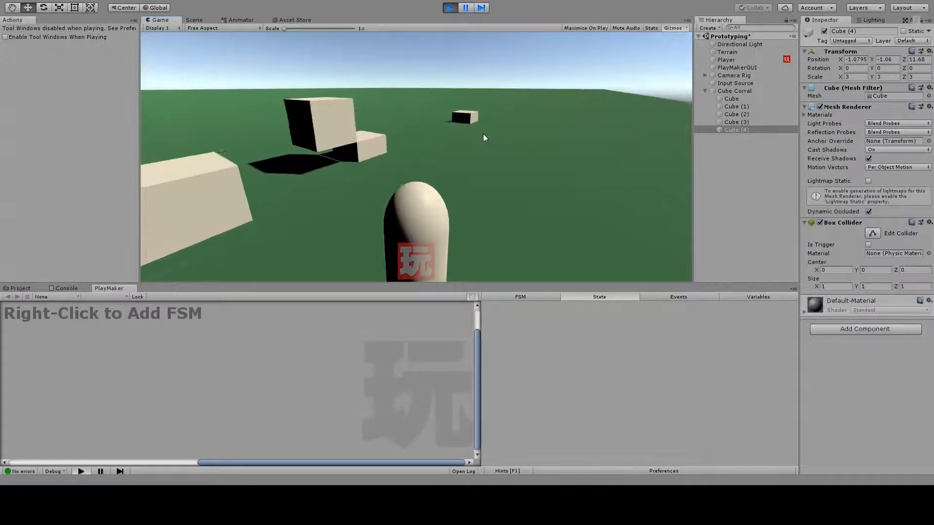
key(a)
key(w)
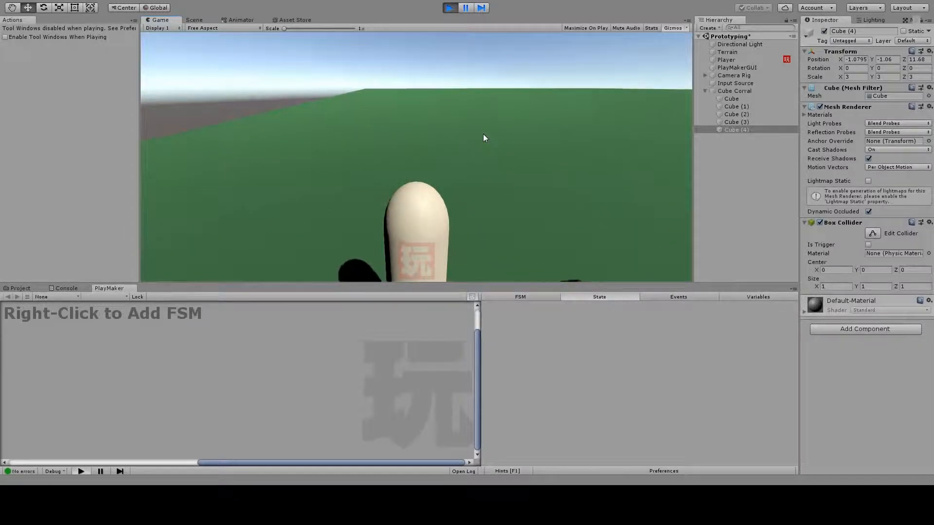
key(w)
right_drag(2, 131, 919, 226)
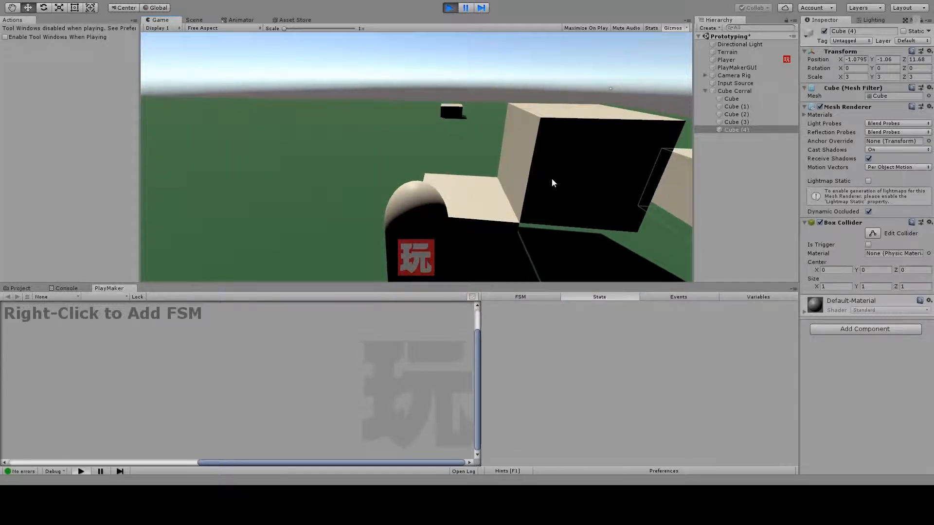
key(d)
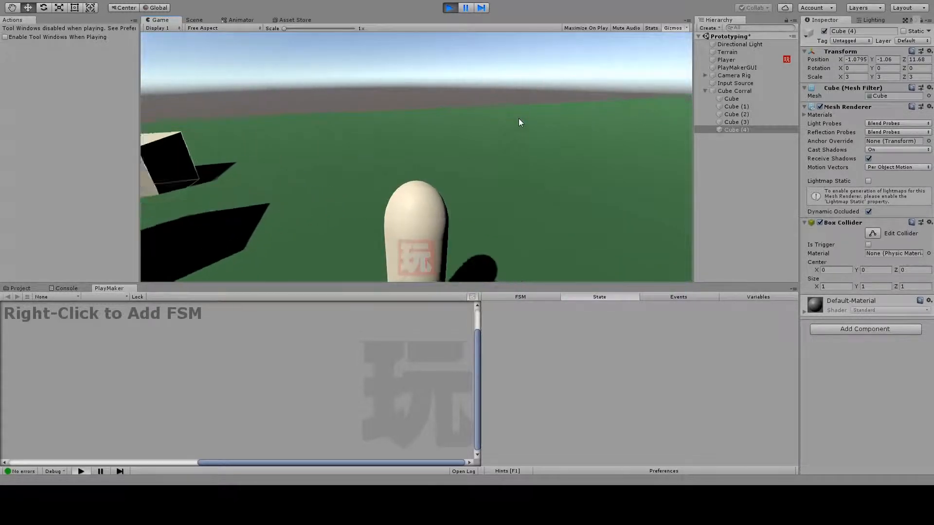
right_drag(519, 118, 165, 55)
right_drag(395, 135, 465, 134)
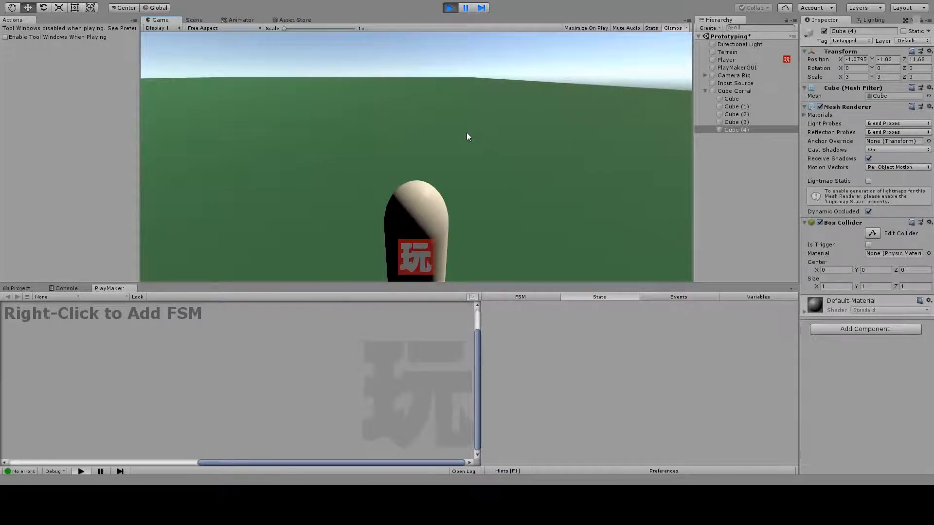
mouse_move(483, 132)
right_down()
mouse_move(637, 129)
mouse_move(933, 170)
mouse_move(933, 187)
mouse_move(763, 105)
mouse_move(490, 131)
right_up()
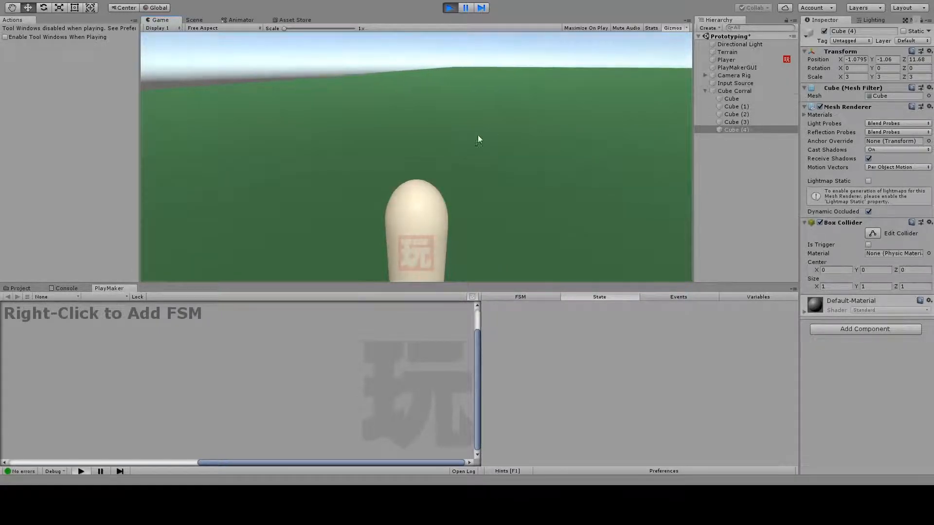
click(452, 9)
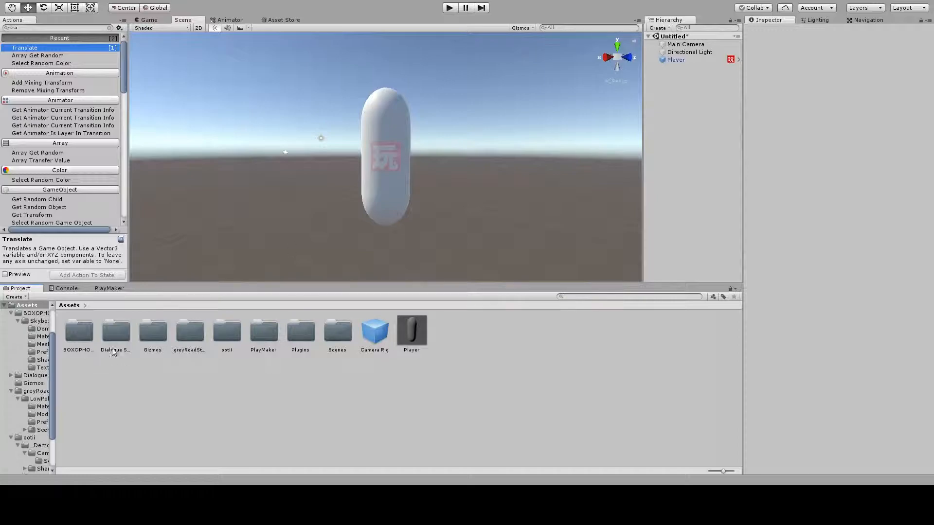
Place a second instance of the Player prefab in the scene and move it along Z to about 29.6
scroll(463, 173, down, 4)
scroll(463, 176, up, 1)
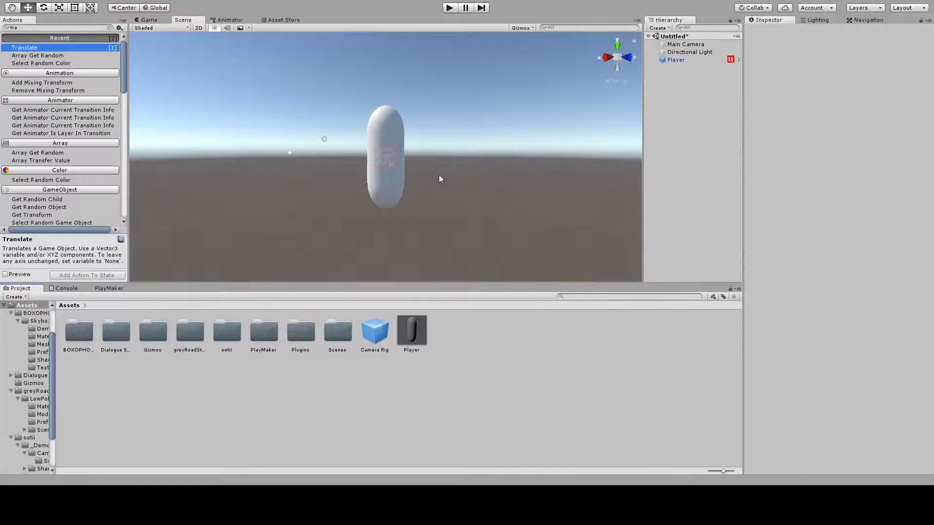
drag(674, 60, 482, 379)
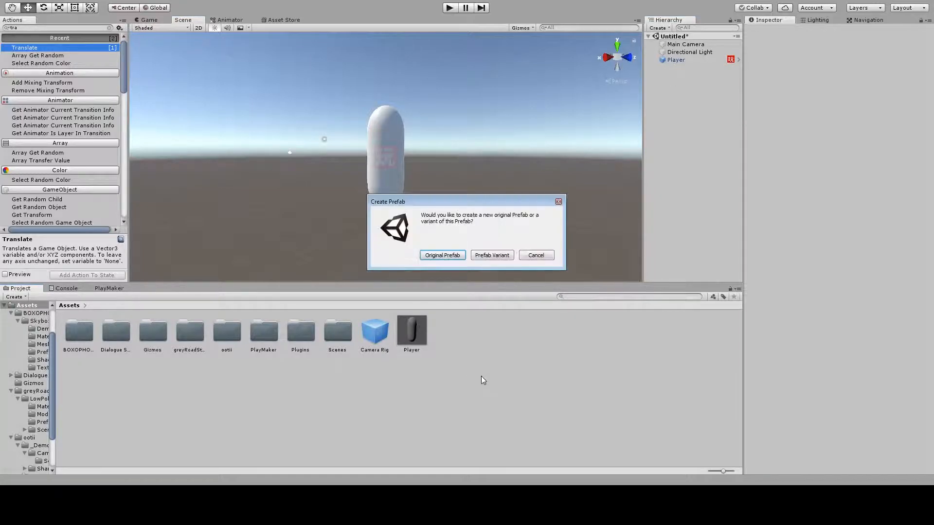
click(558, 202)
drag(407, 324, 671, 160)
drag(411, 162, 546, 156)
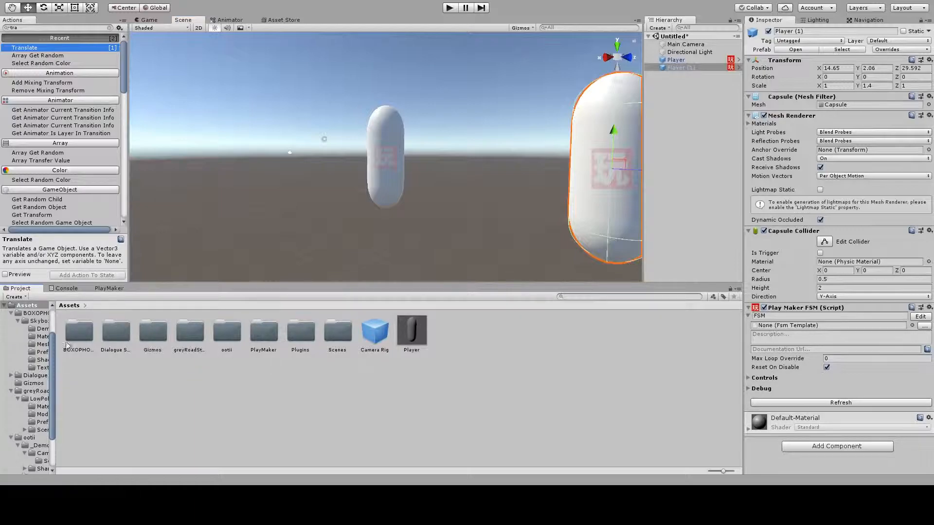
Open the demo_3rd_Person_Style scene from ootii's CameraController demo scenes without saving the untitled scene
double_click(219, 332)
double_click(71, 337)
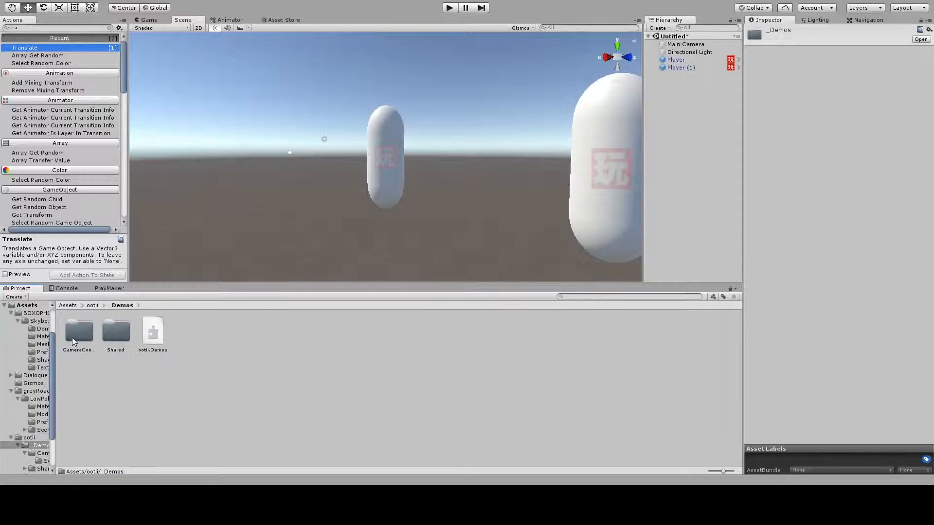
double_click(78, 335)
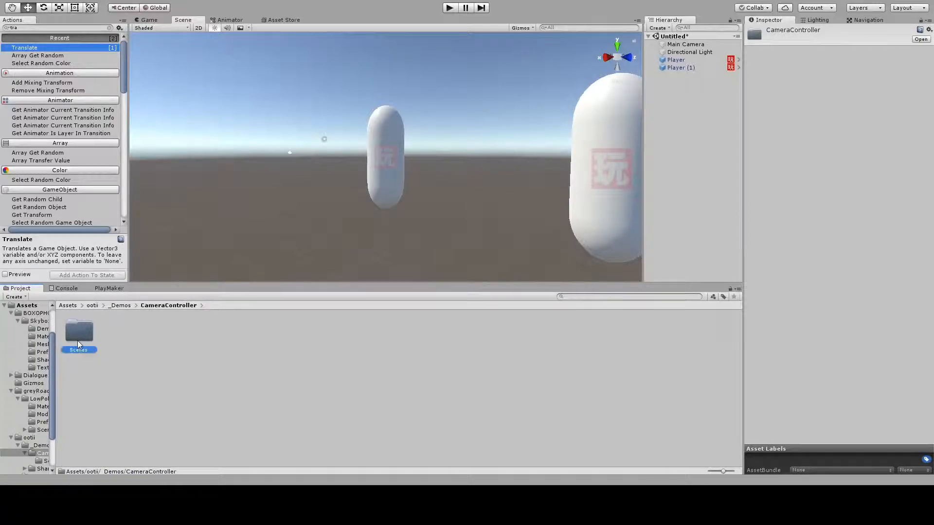
double_click(78, 335)
double_click(117, 333)
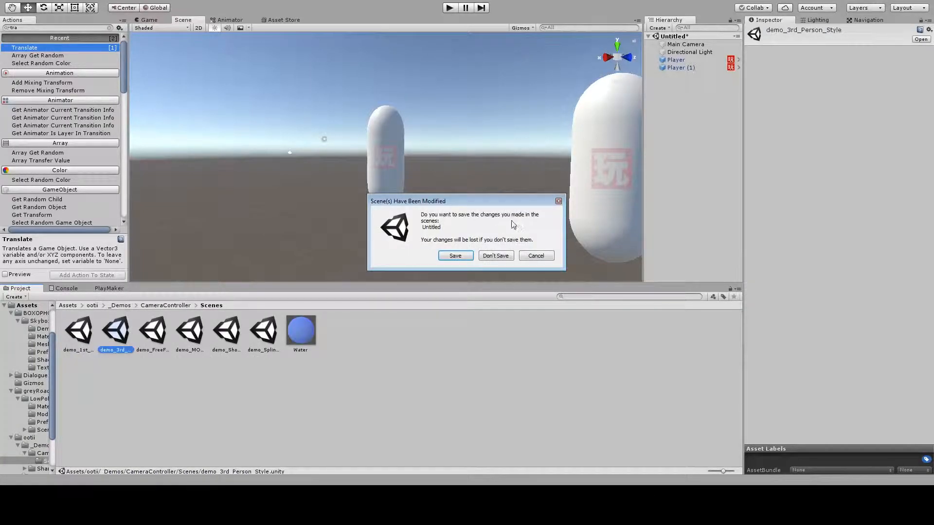
click(500, 256)
Playtest the third-person demo scene, rotating the camera and character and orbiting around the character, and stop the test
middle_drag(348, 74, 517, 275)
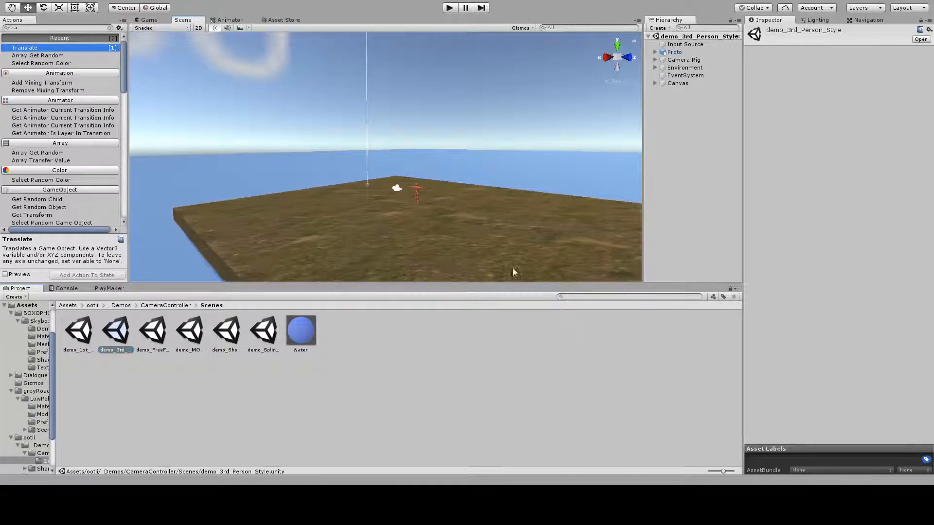
click(452, 7)
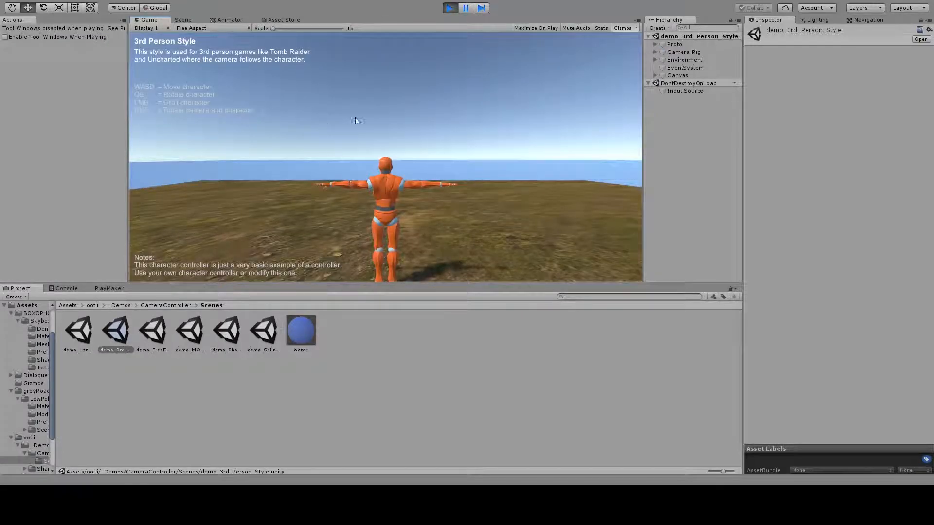
right_drag(406, 156, 227, 247)
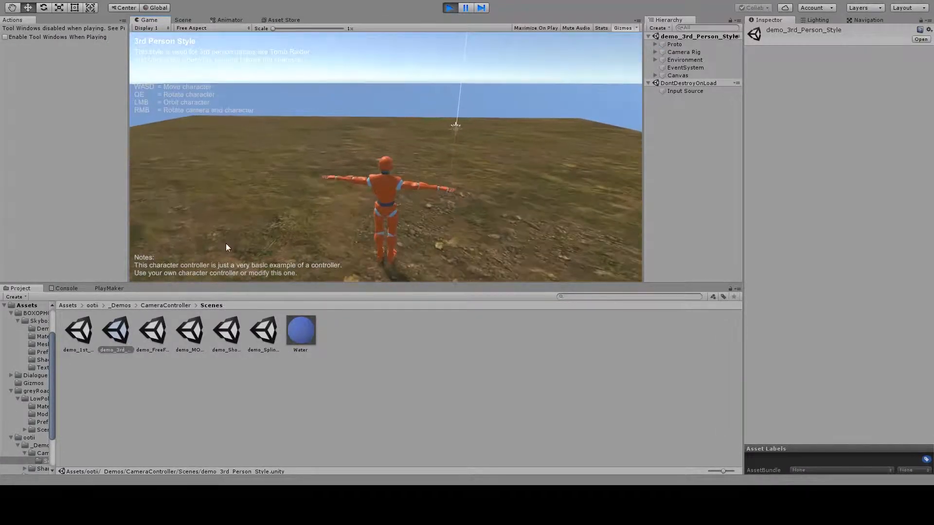
right_drag(433, 96, 933, 250)
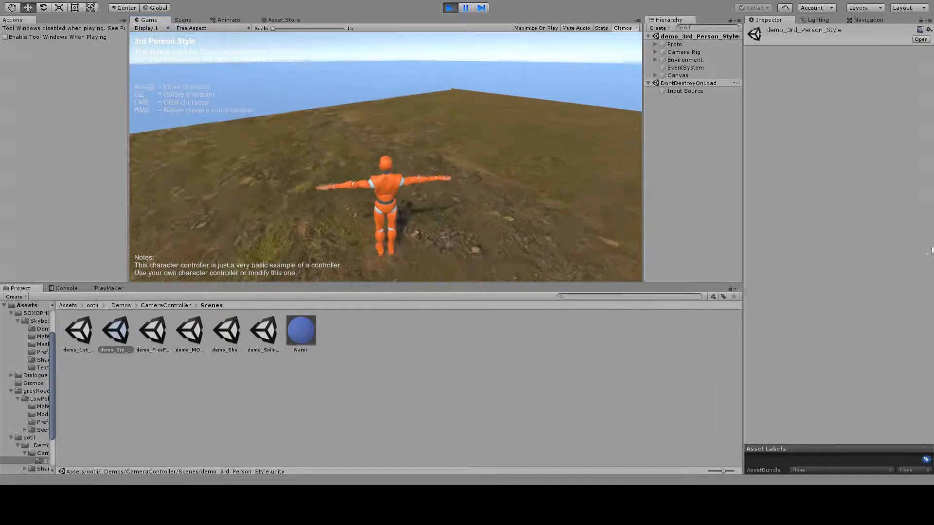
right_drag(406, 141, 111, 1)
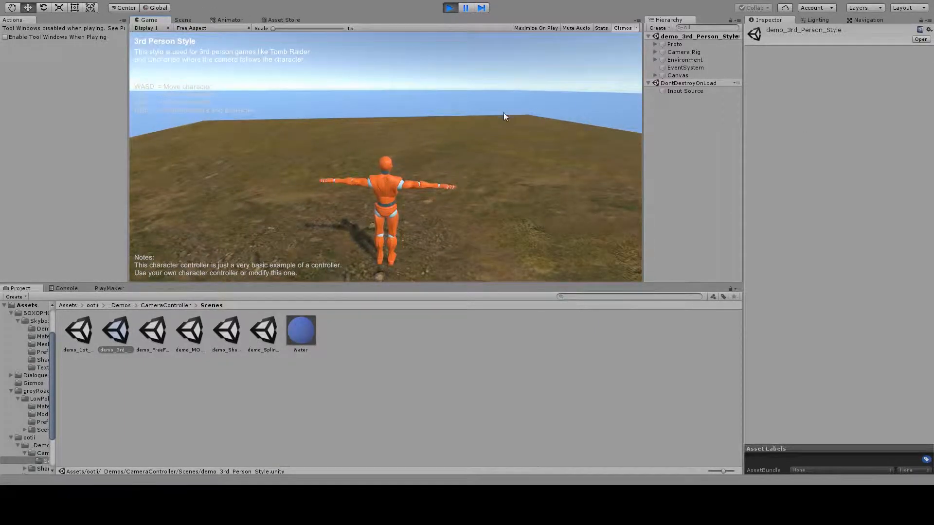
right_drag(414, 116, 923, 74)
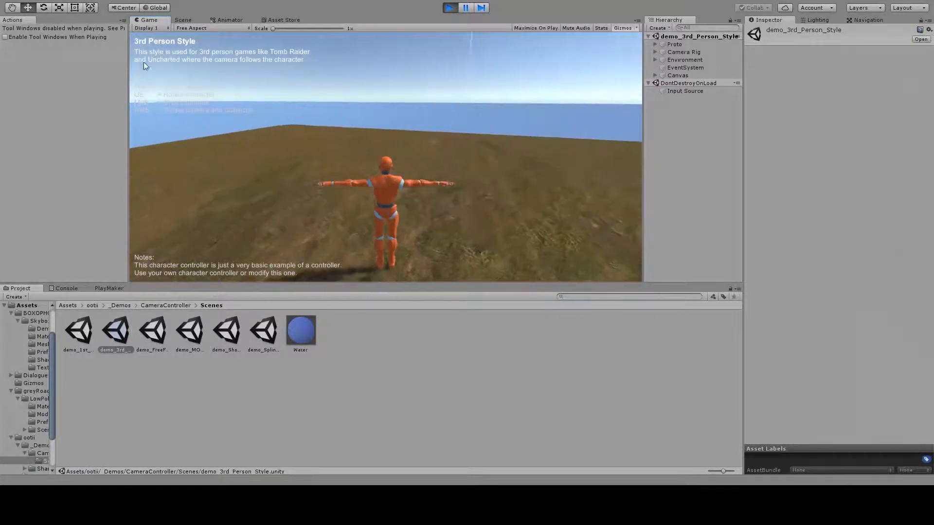
right_drag(168, 62, 1, 175)
right_drag(390, 94, 363, 132)
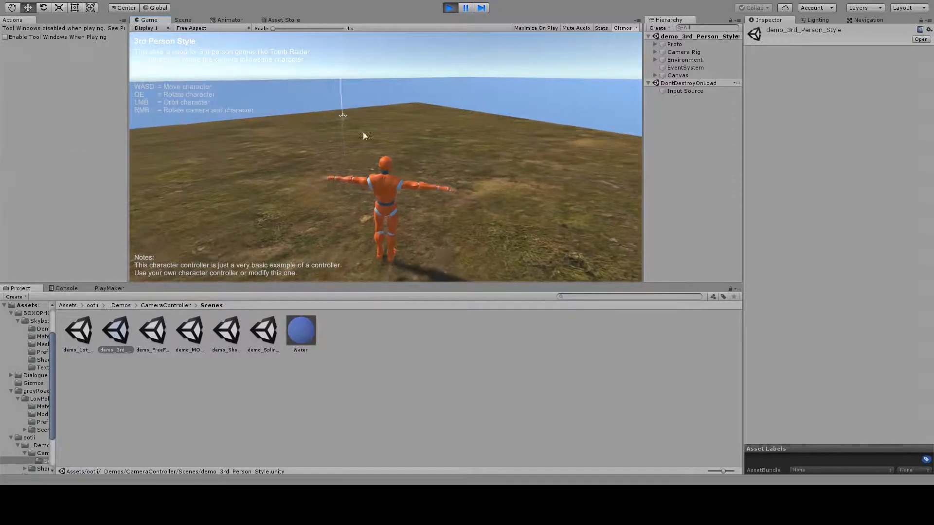
drag(495, 169, 933, 340)
drag(256, 186, 292, 115)
key(ctrl+p)
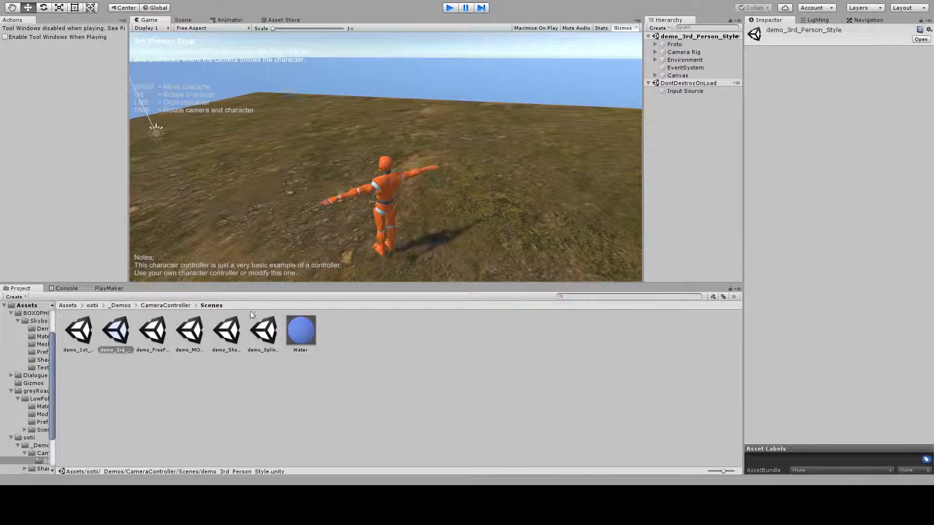
Add the Player prefab from the root Assets folder as a child of the Proto character
click(66, 306)
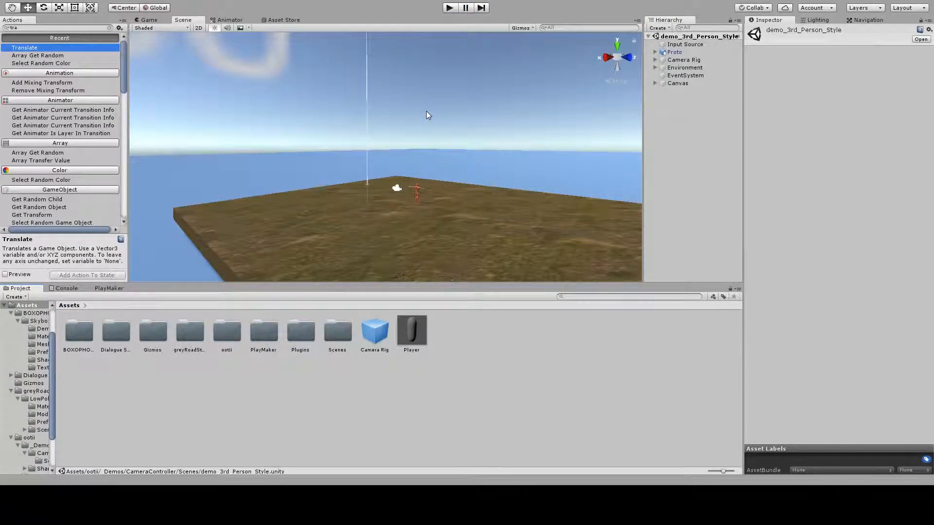
middle_drag(534, 167, 528, 102)
right_drag(470, 136, 465, 186)
scroll(462, 171, up, 7)
scroll(444, 175, down, 3)
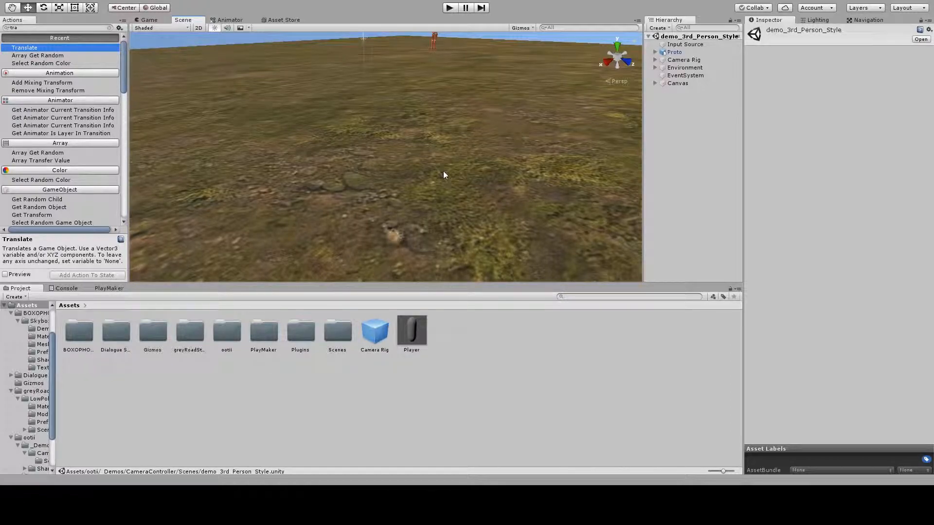
scroll(404, 170, down, 7)
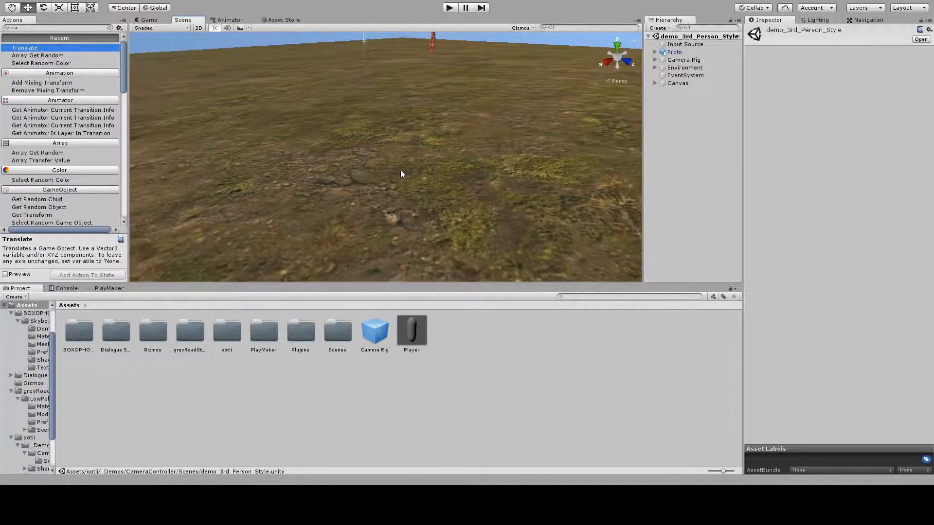
middle_drag(395, 90, 349, 283)
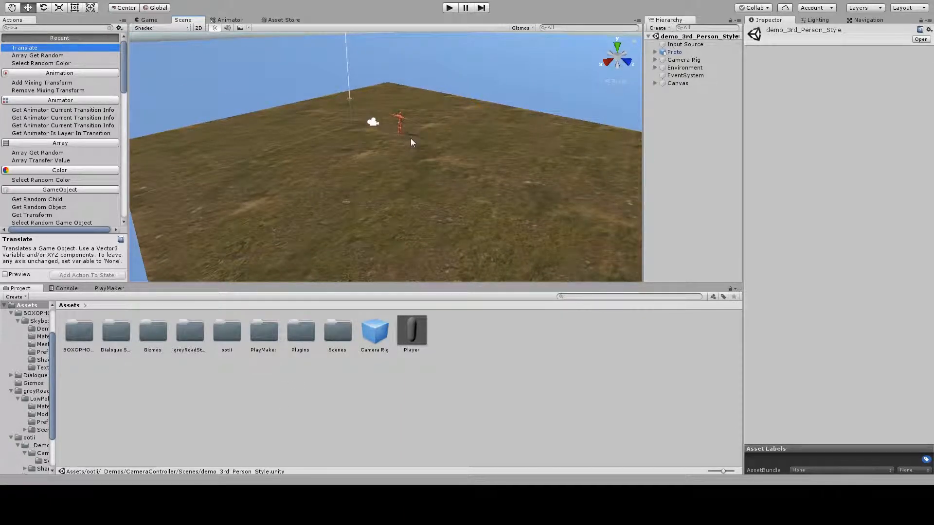
middle_drag(408, 139, 396, 234)
scroll(442, 115, up, 5)
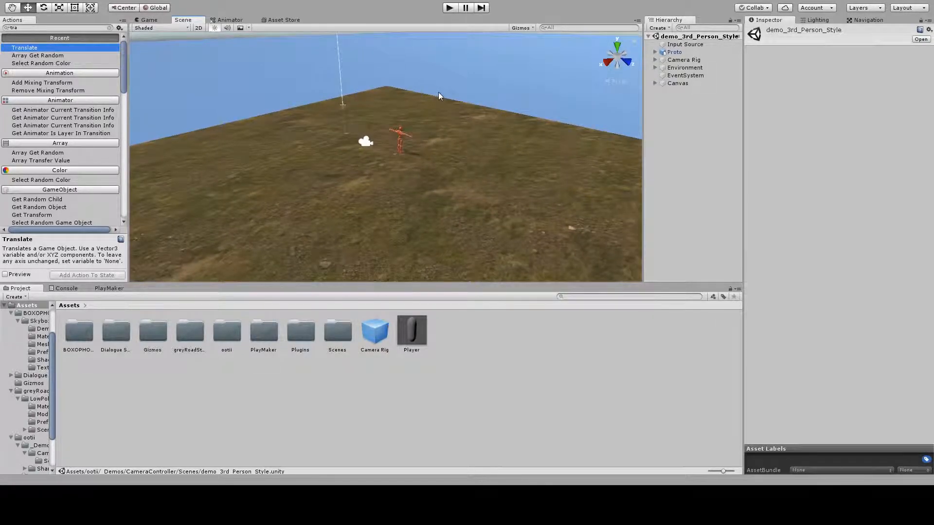
click(677, 52)
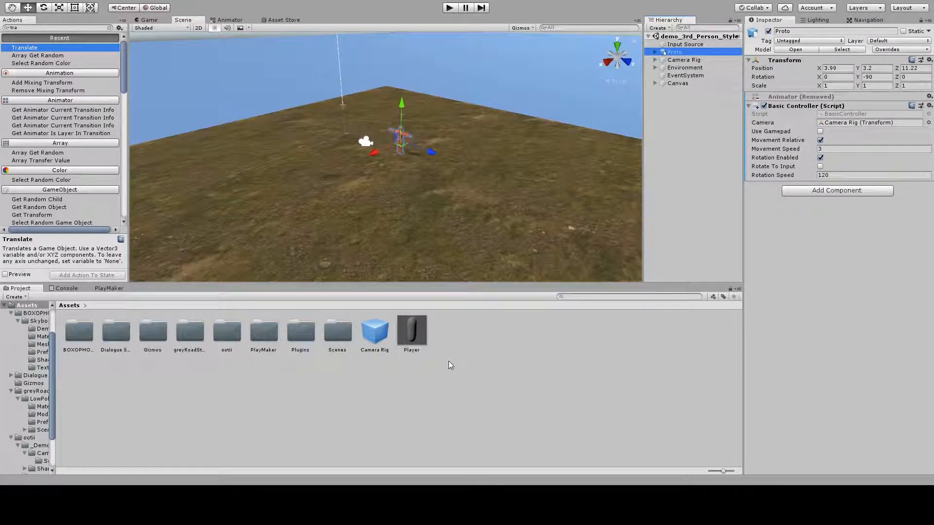
drag(422, 332, 684, 53)
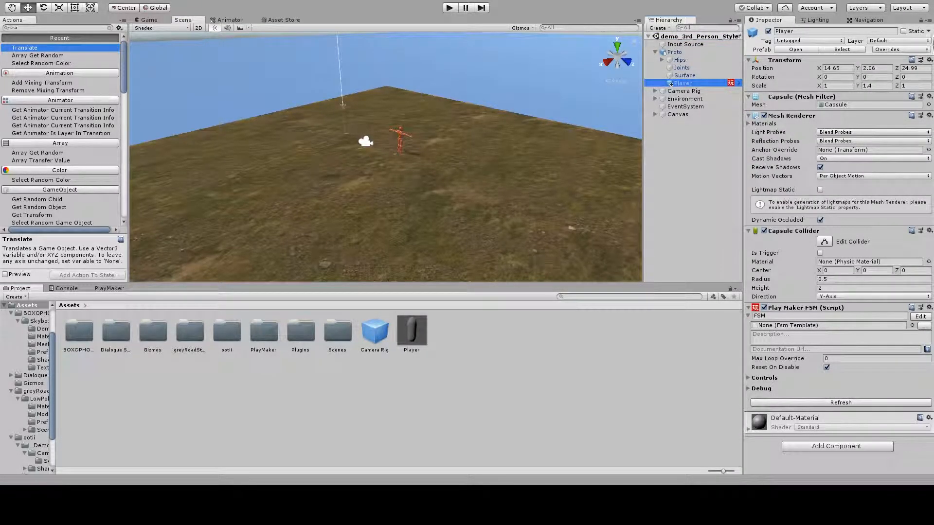
Reset the nested Player's transform and raise the capsule above the ground
click(930, 63)
click(846, 71)
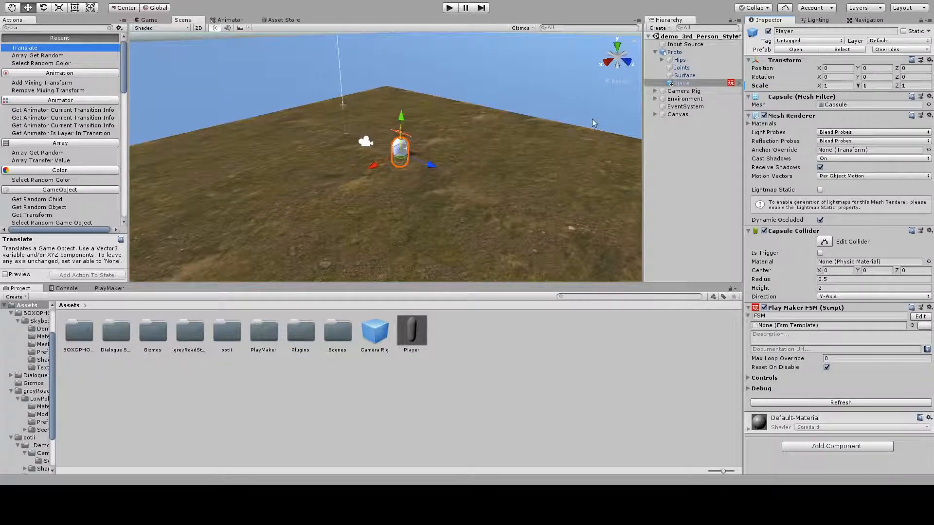
drag(405, 113, 407, 95)
Move the Player out of Proto to the scene's root level, and delete Proto and the Canvas
drag(681, 83, 684, 138)
click(680, 54)
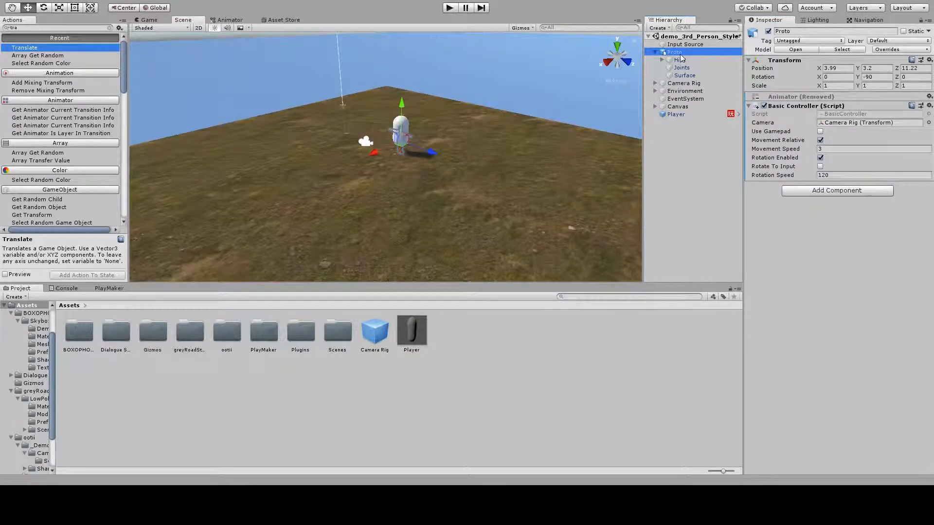
key(Delete)
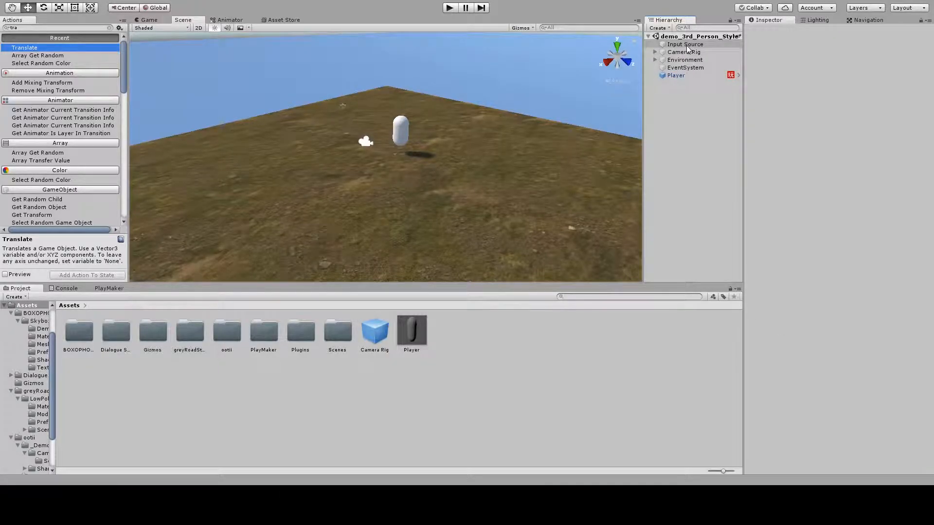
Inspect the View Activator options of the Input Source's Unity Input Source script, leaving the setting as is
click(686, 44)
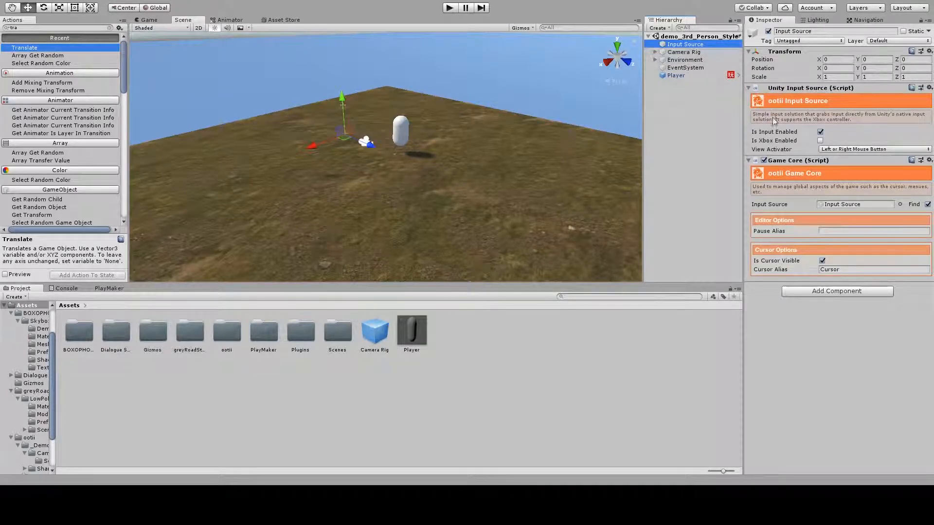
click(845, 150)
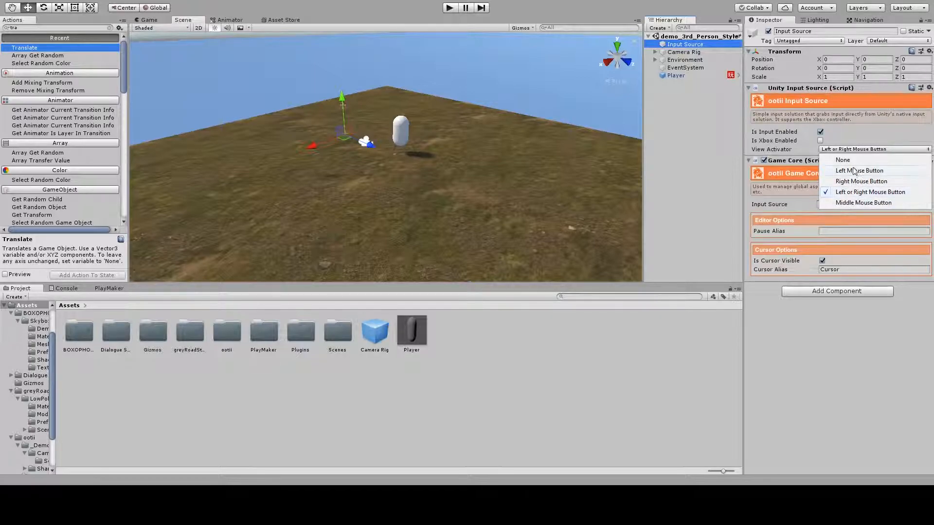
click(863, 376)
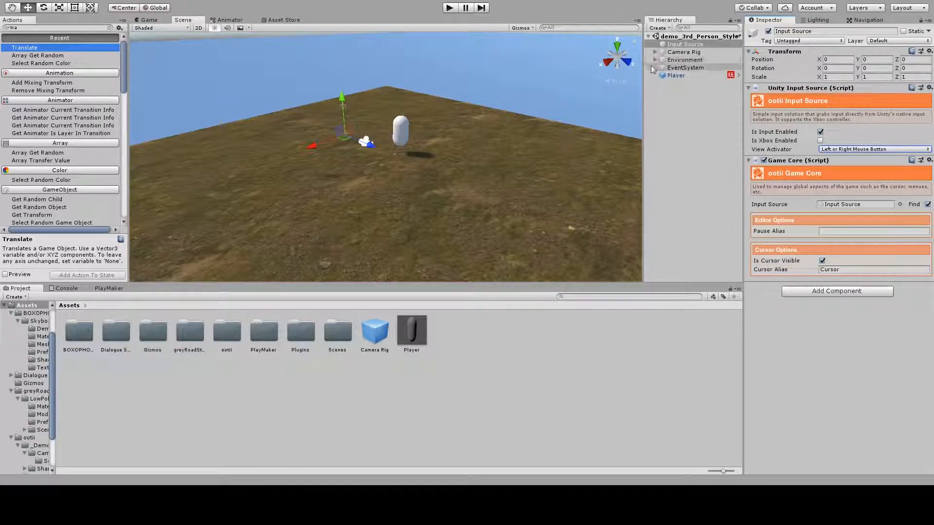
Add a Sphere as a child of the Player and move it to about X -0.386, Y 0.563, Z 0, beside the capsule's upper end
click(675, 75)
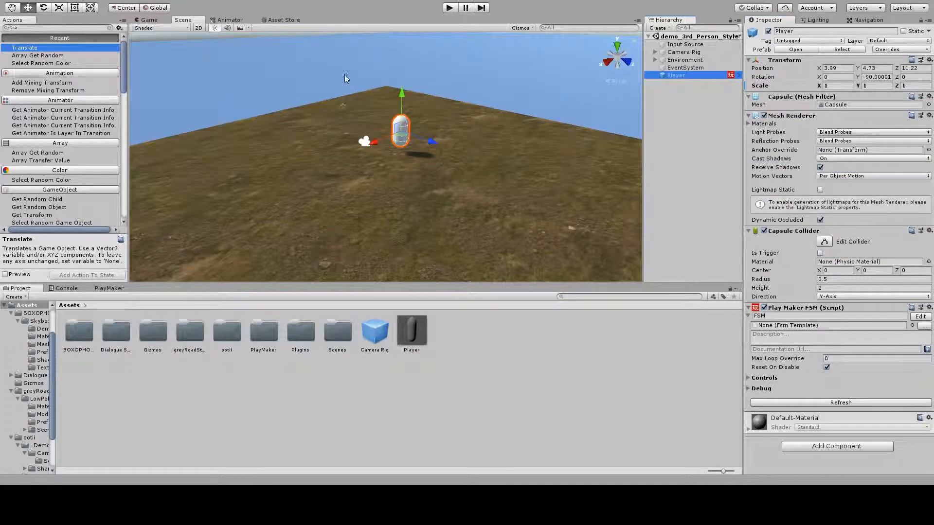
key(f)
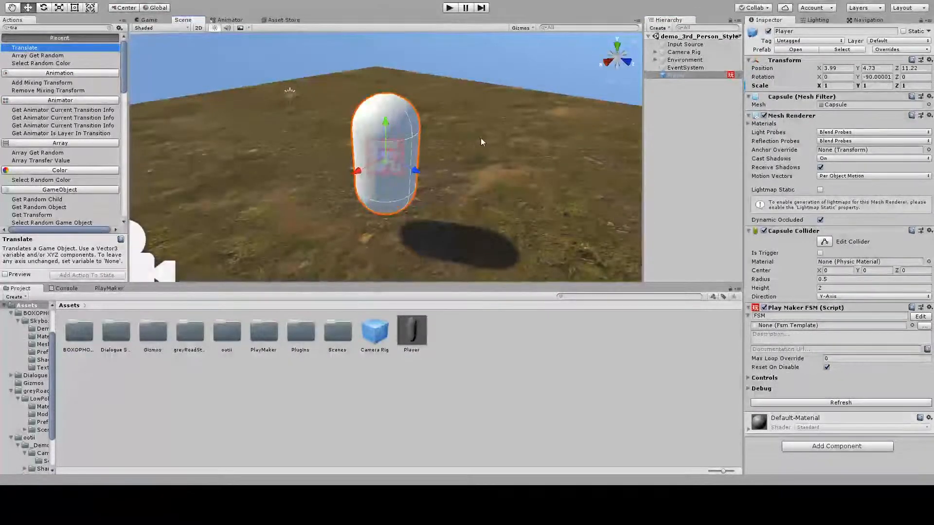
drag(429, 174, 876, 129)
key(ctrl+z)
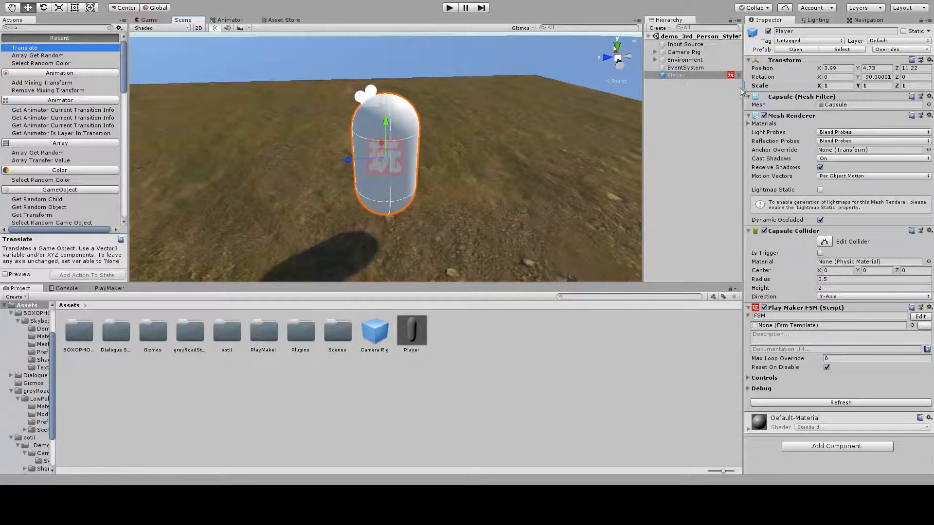
right_click(675, 75)
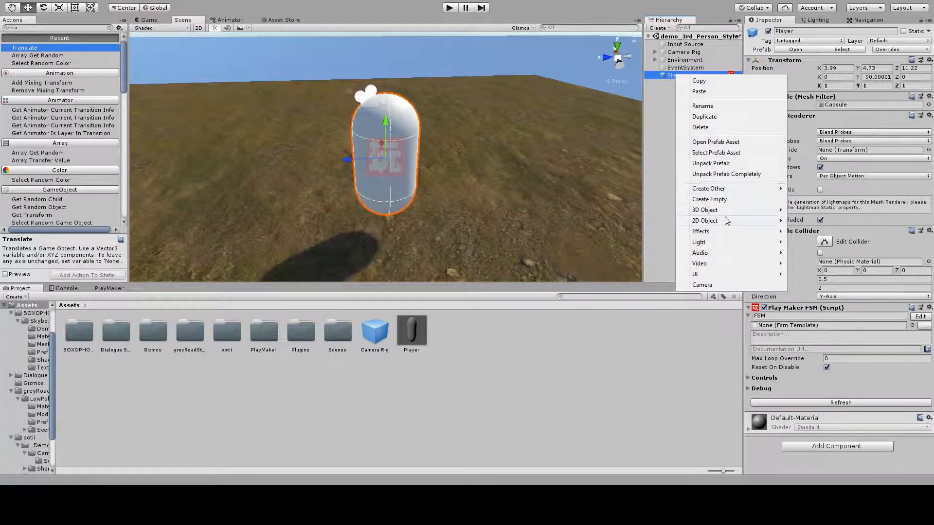
mouse_move(730, 209)
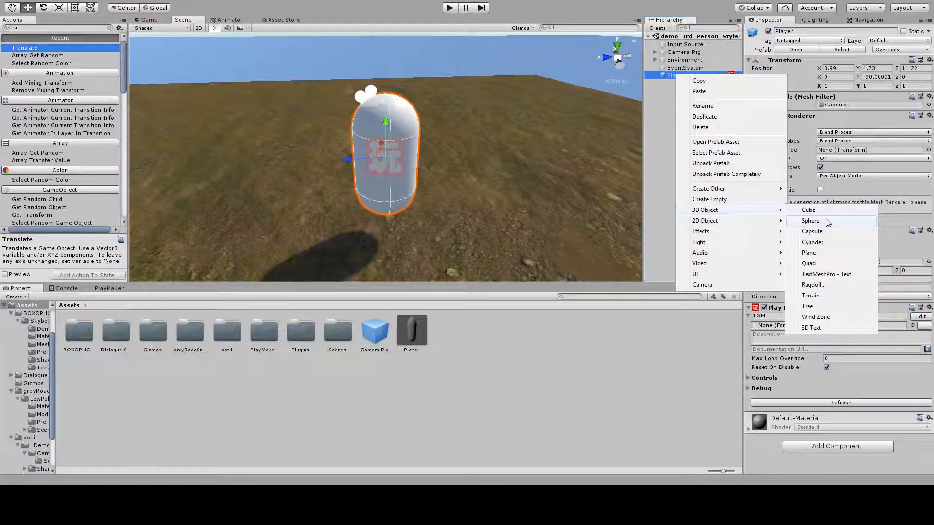
click(825, 220)
drag(396, 130, 370, 122)
alt+drag(560, 160, 686, 55)
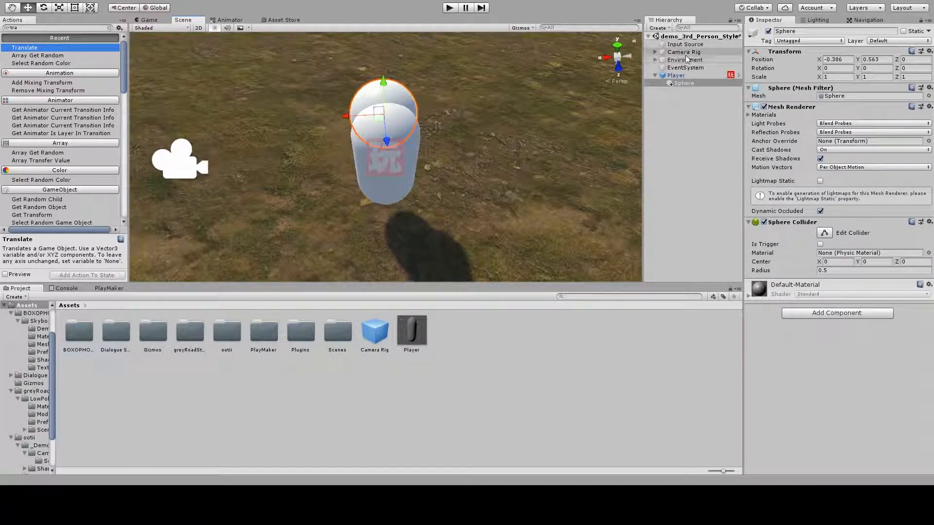
Assign the Player as the Anchor of the Camera Rig's Camera Controller
click(684, 52)
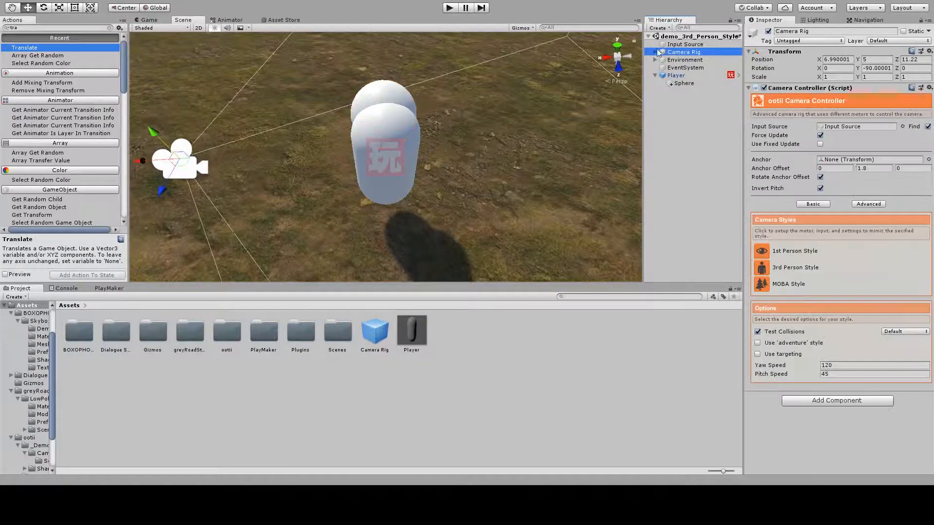
scroll(410, 172, down, 6)
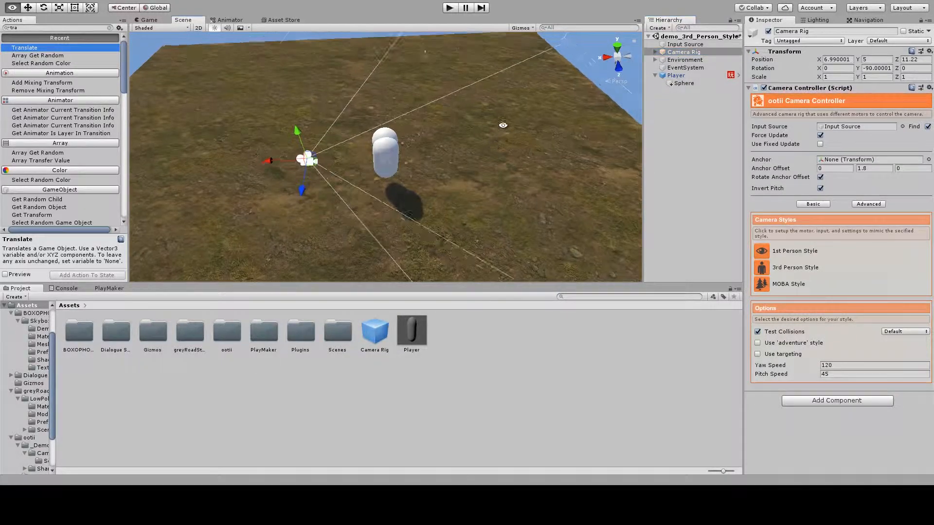
alt+drag(409, 169, 516, 92)
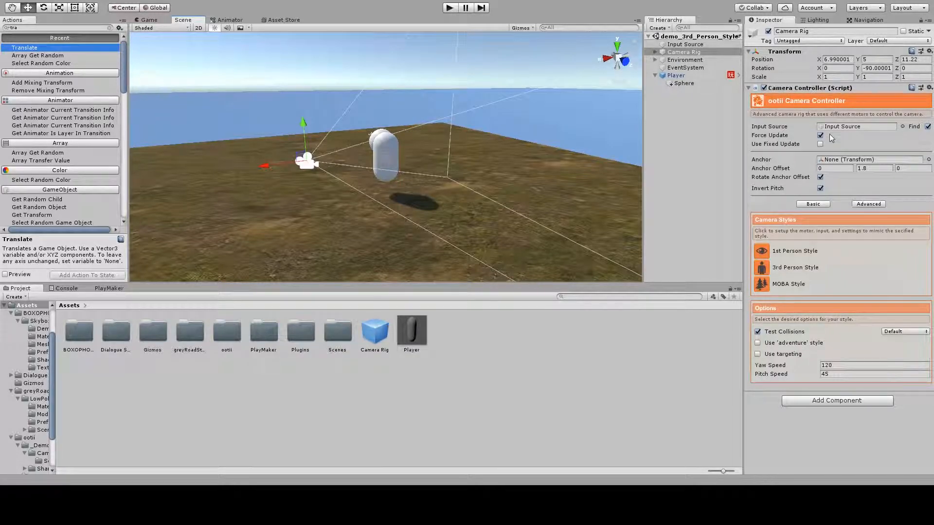
drag(676, 76, 838, 161)
alt+drag(416, 57, 455, 126)
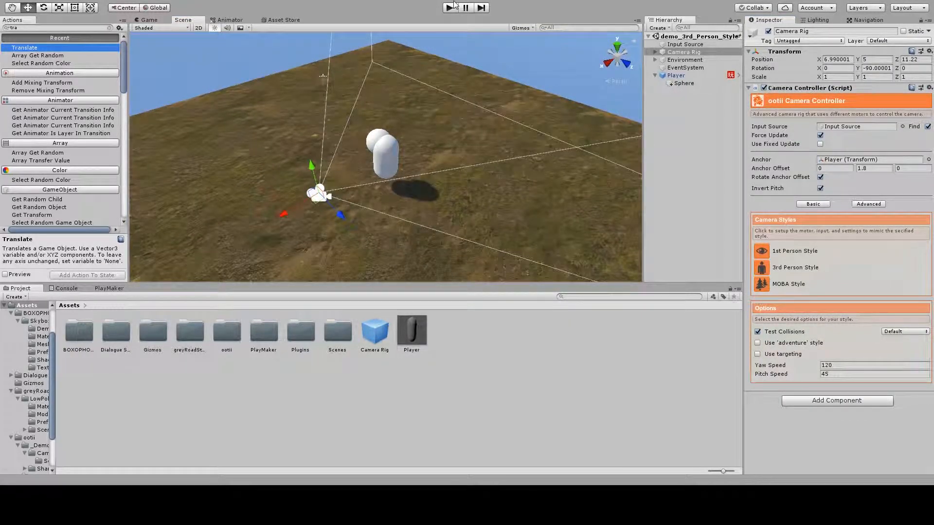
Start a playtest and move the player forward and backward with the camera following
click(450, 7)
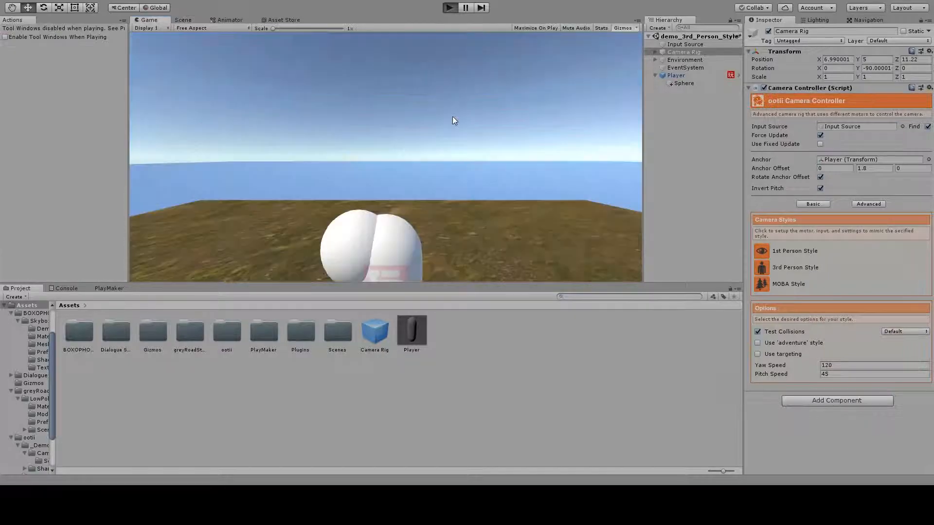
key(w)
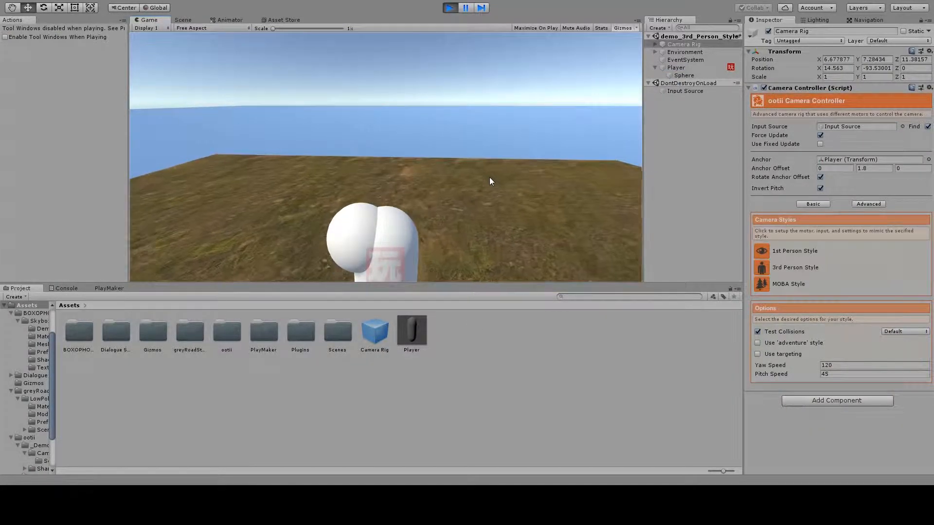
key(s)
key(w)
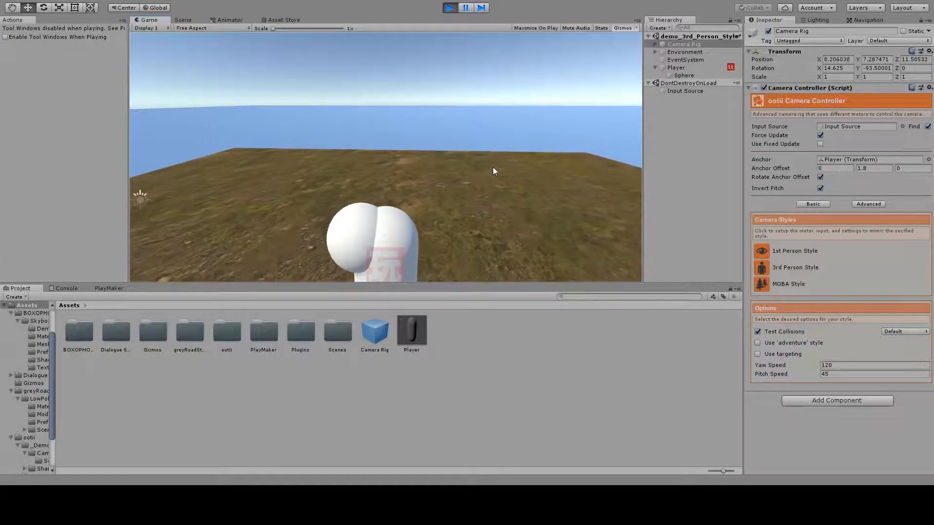
While playing, reposition the Sphere to about X 0.02, Y 0.563, Z 0.43 so it marks the capsule's front, checking it in the game view
click(700, 76)
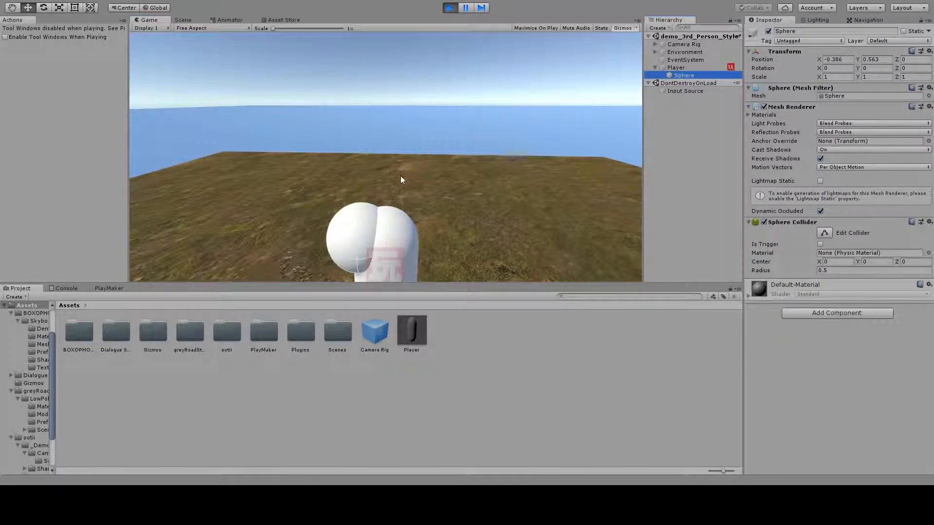
click(184, 20)
drag(408, 157, 419, 163)
click(148, 20)
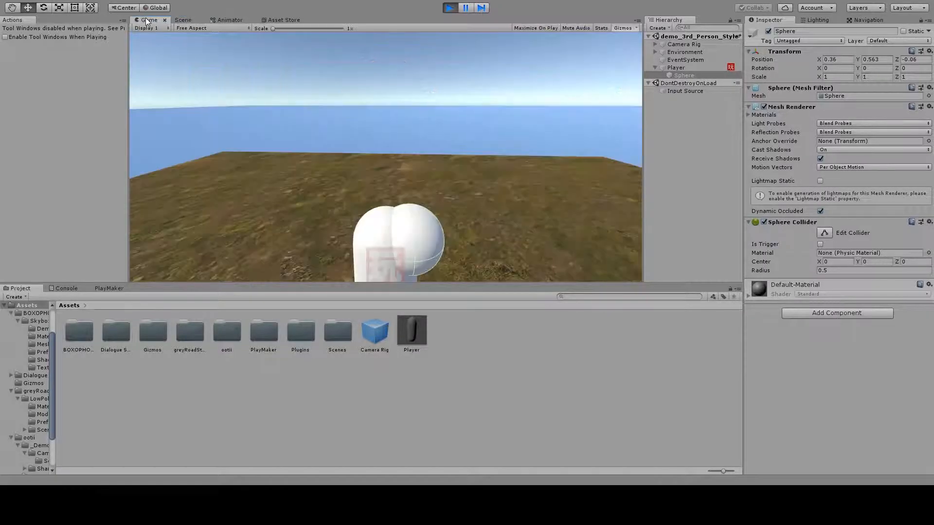
click(183, 19)
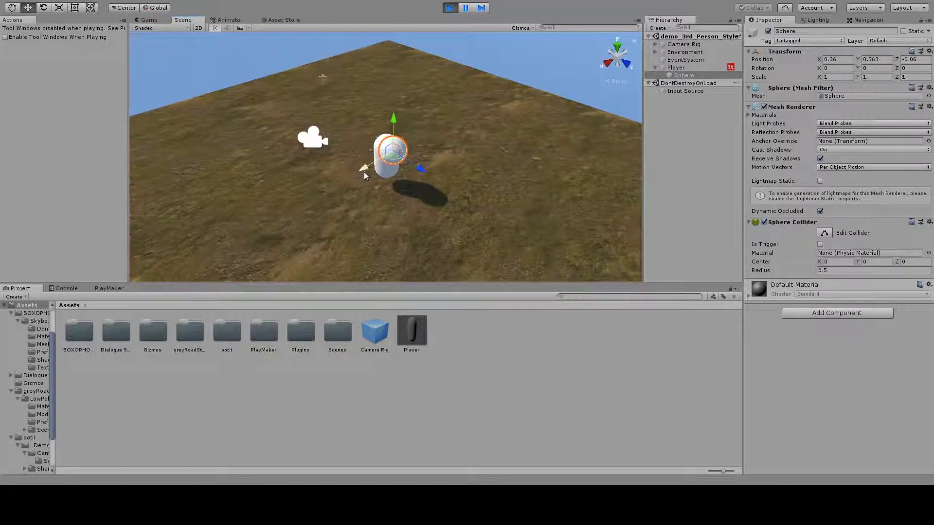
drag(415, 174, 407, 172)
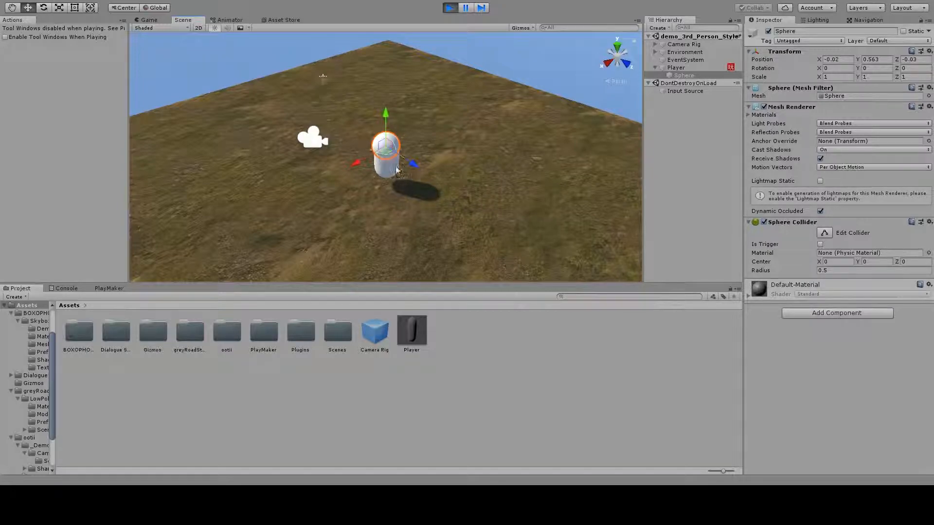
drag(350, 168, 363, 164)
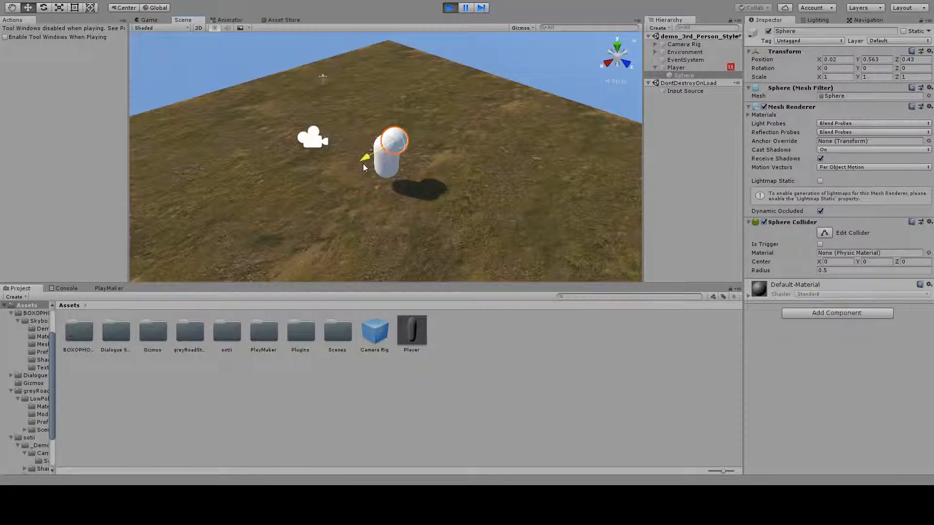
click(145, 22)
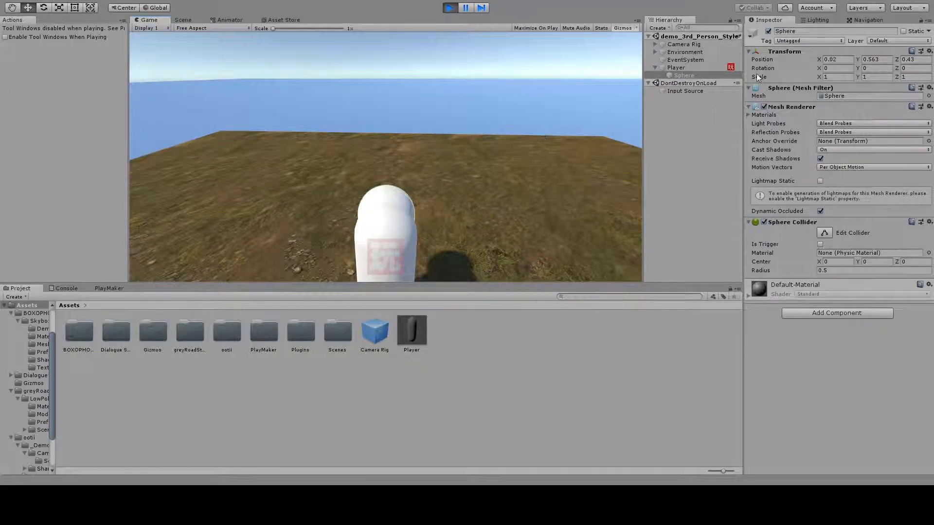
Copy the Sphere's play-mode Transform, stop the playtest, and paste the values onto the Sphere in the edited scene
click(930, 52)
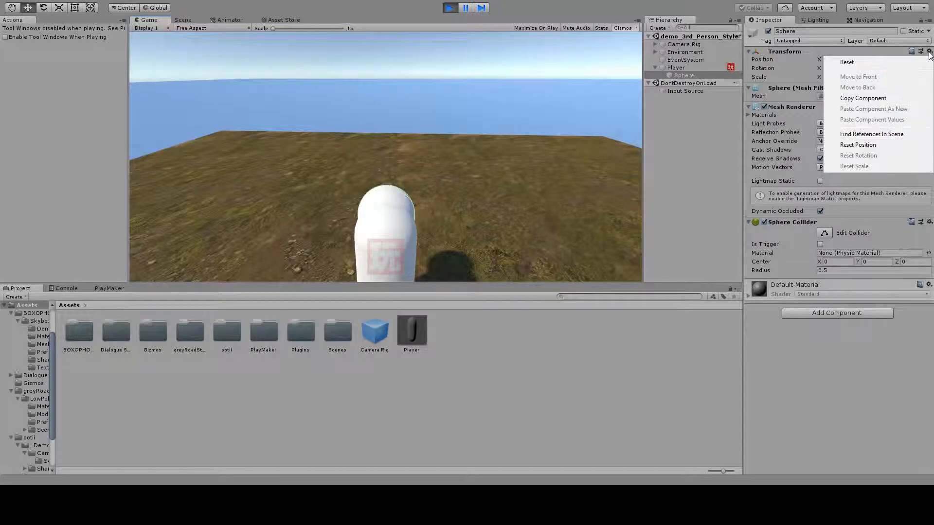
click(886, 98)
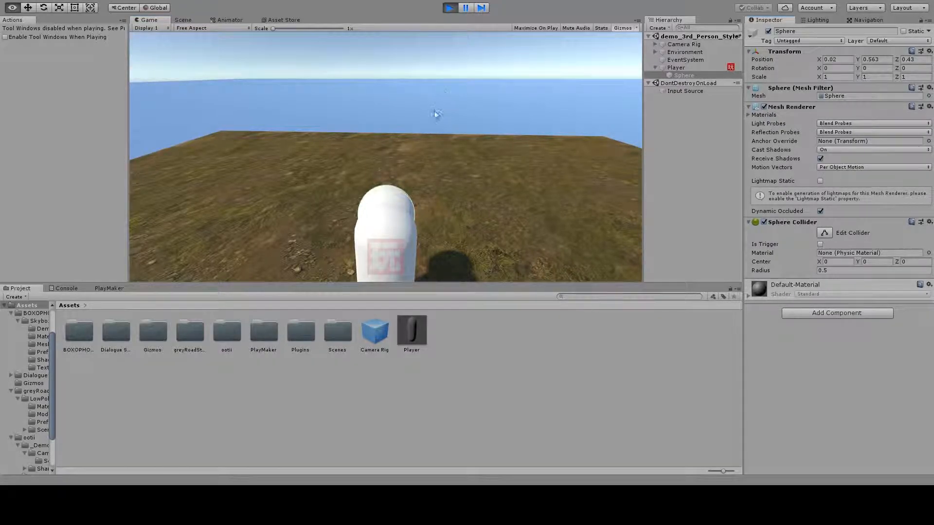
right_drag(431, 123, 932, 175)
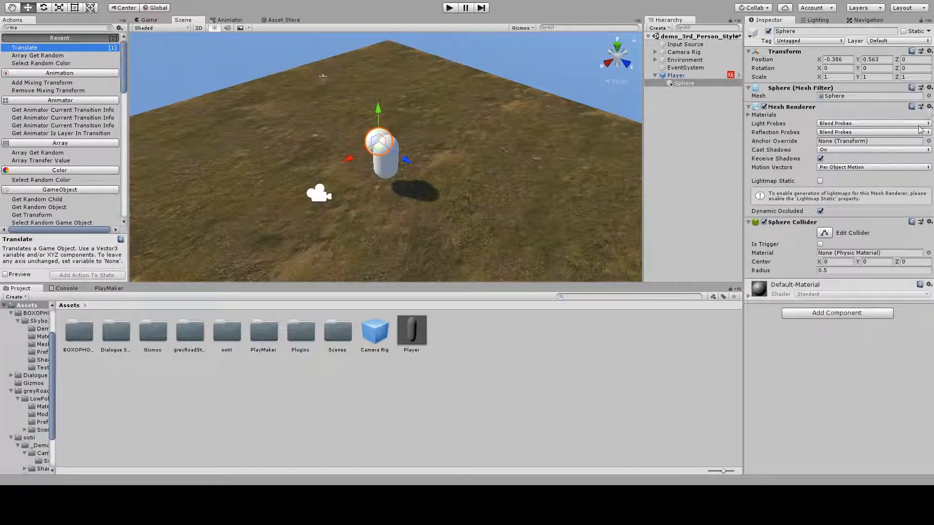
click(673, 85)
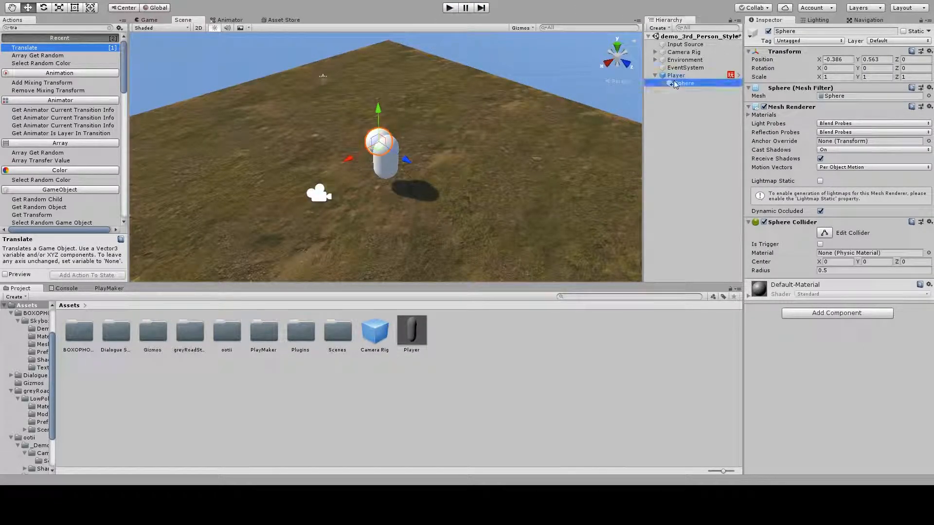
click(930, 51)
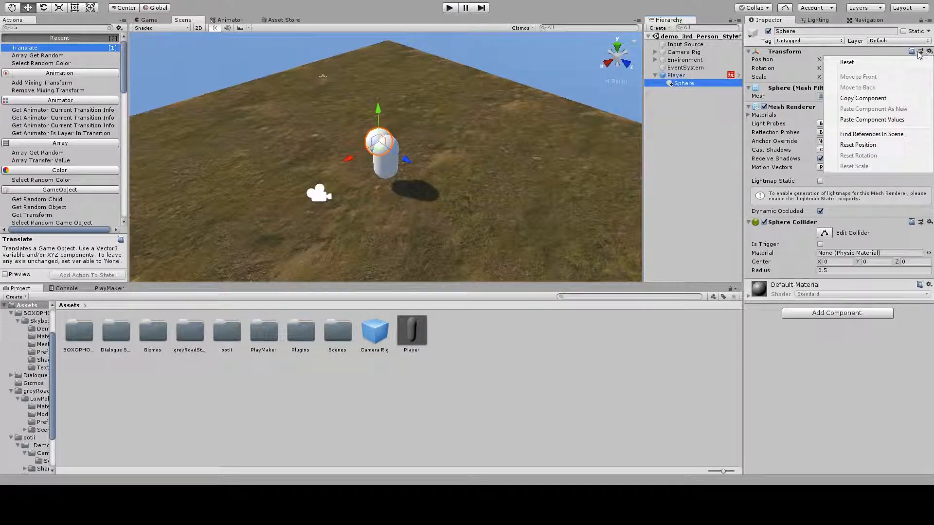
click(867, 121)
alt+drag(482, 60, 467, 177)
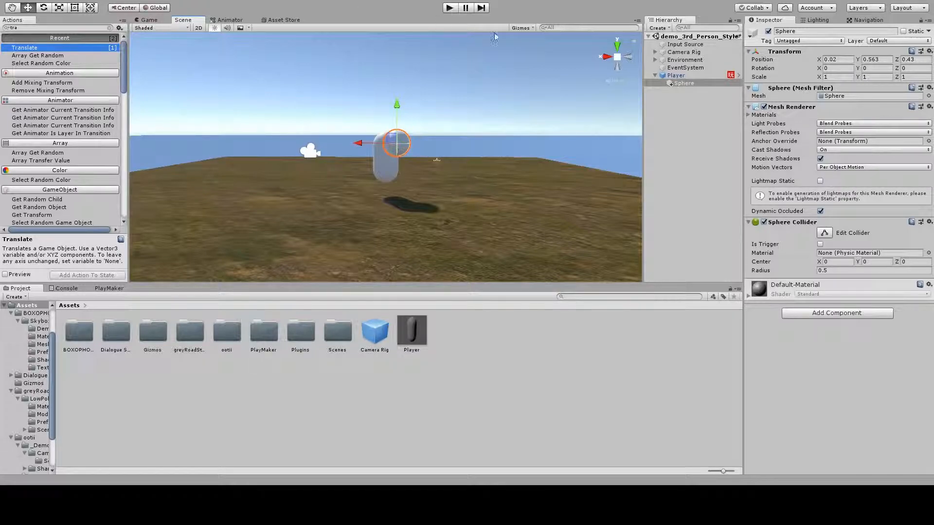
alt+drag(457, 130, 534, 112)
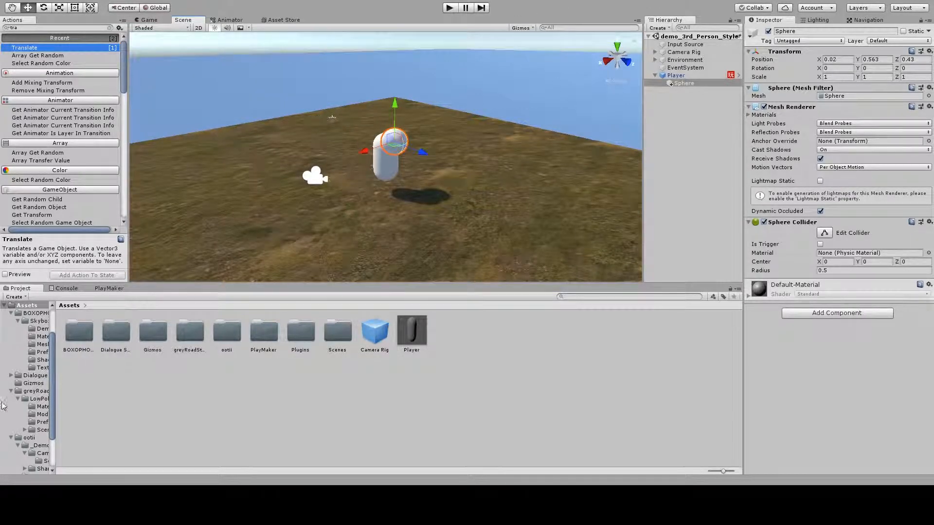
Open the Demo scene from BOXOPHOBIC's Skybox Cubemap Extended Demo folder and show it in the game view
double_click(78, 334)
double_click(76, 336)
click(76, 335)
double_click(78, 333)
click(81, 332)
double_click(82, 332)
click(535, 258)
click(148, 20)
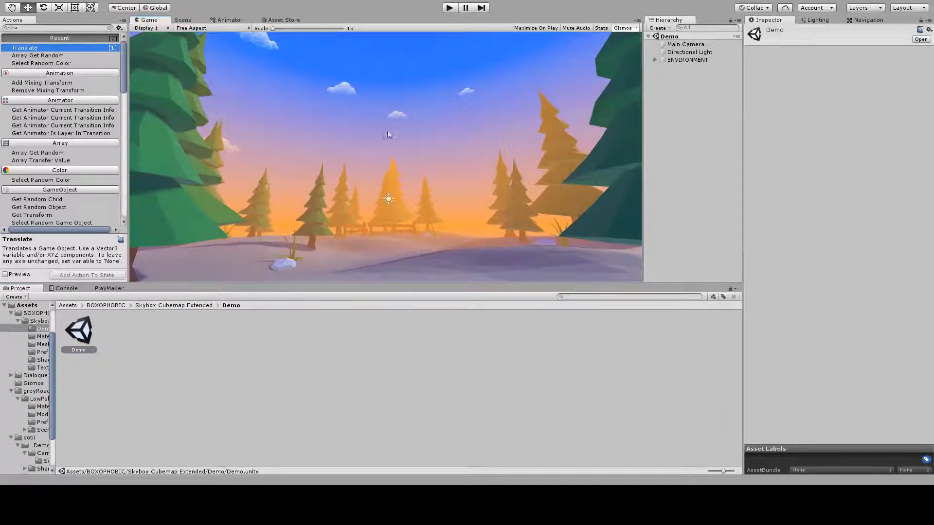